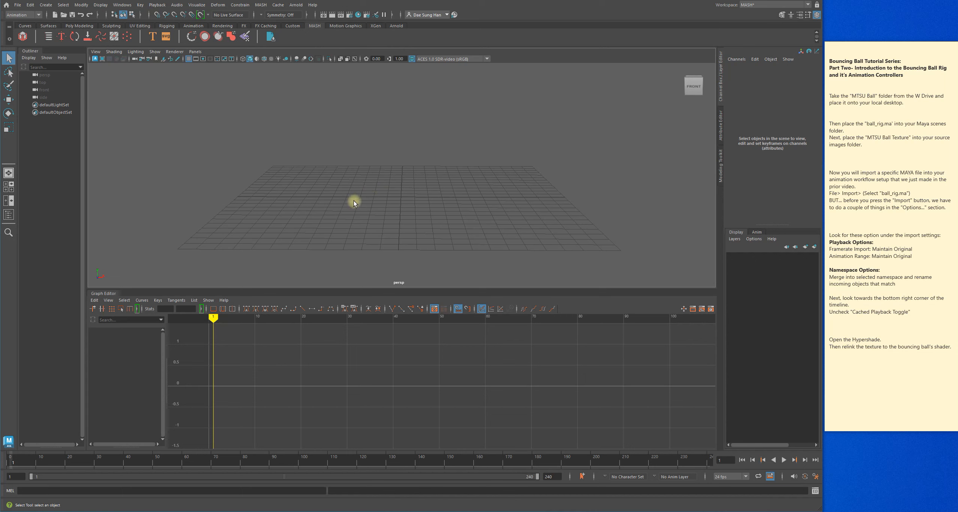
pyautogui.moveTo(429, 377)
pyautogui.keyDown('alt'); pyautogui.mouseDown(button='middle')
pyautogui.moveTo(439, 392)
pyautogui.moveTo(423, 381)
pyautogui.mouseUp(button='middle'); pyautogui.keyUp('alt')
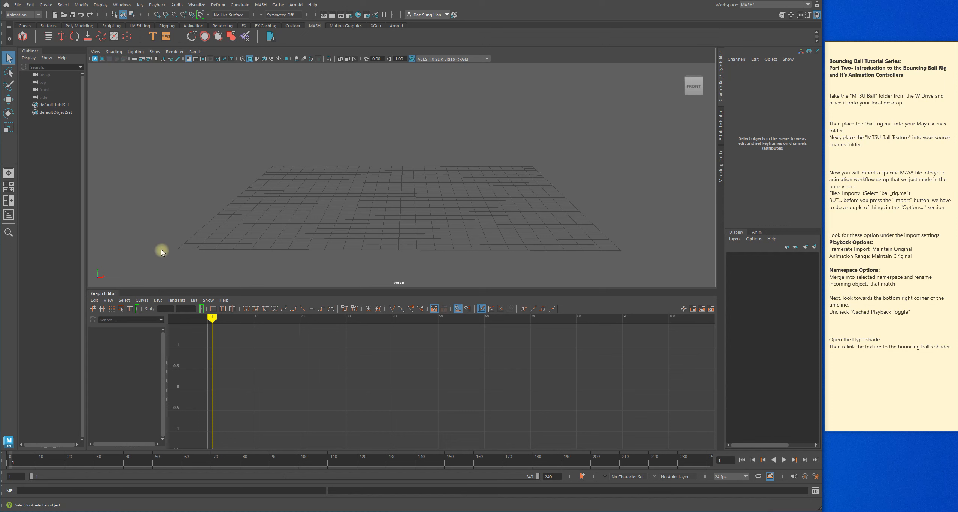
pyautogui.keyDown('alt'); pyautogui.moveTo(428, 200); pyautogui.dragTo(464, 205, button='middle'); pyautogui.keyUp('alt')
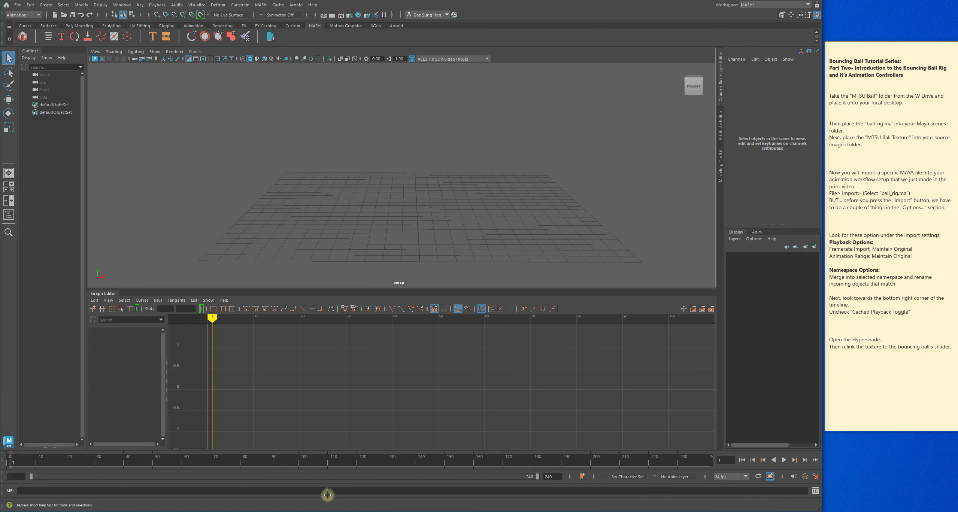
pyautogui.click(549, 477)
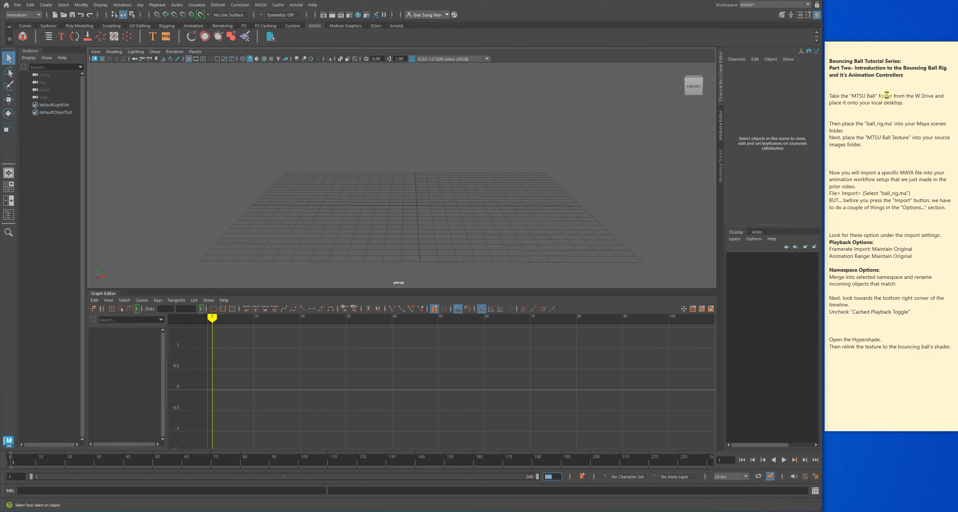
# Step: Strike through the sticky note's instruction about copying the "MTSU Ball" folder to the local desktop
pyautogui.click(916, 101)
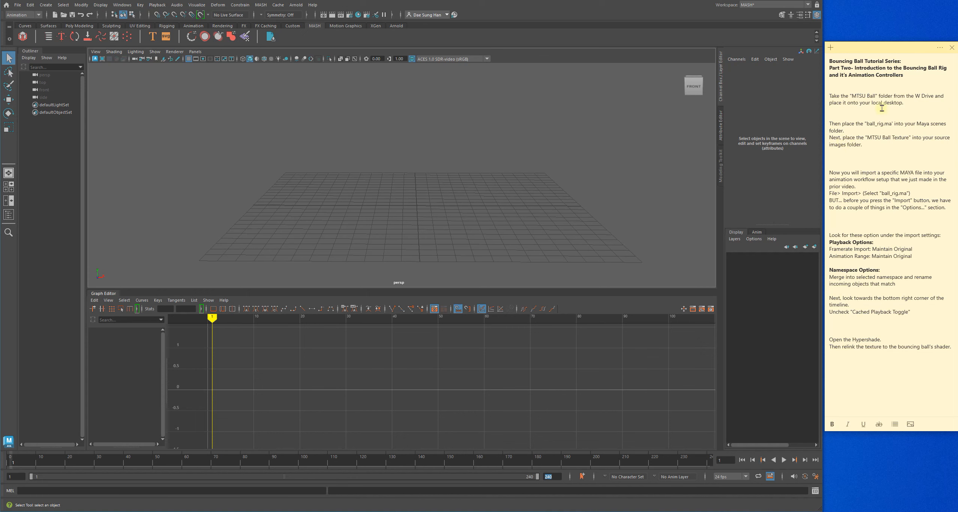
pyautogui.moveTo(916, 102); pyautogui.dragTo(822, 97)
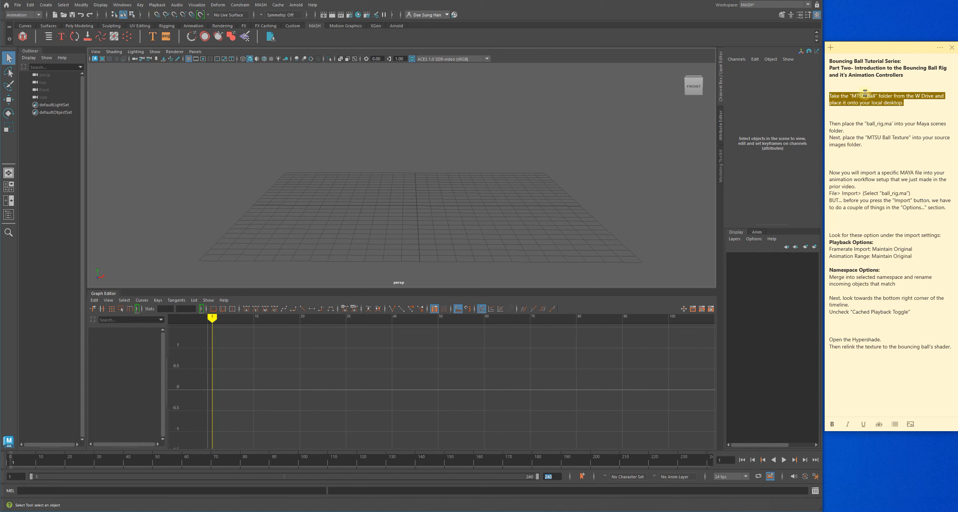
pyautogui.click(879, 425)
# Step: Place the MTSU Ball folder window over the Maya workspace and narrow it so the sticky note is uncovered
pyautogui.moveTo(957, 112); pyautogui.dragTo(241, 45)
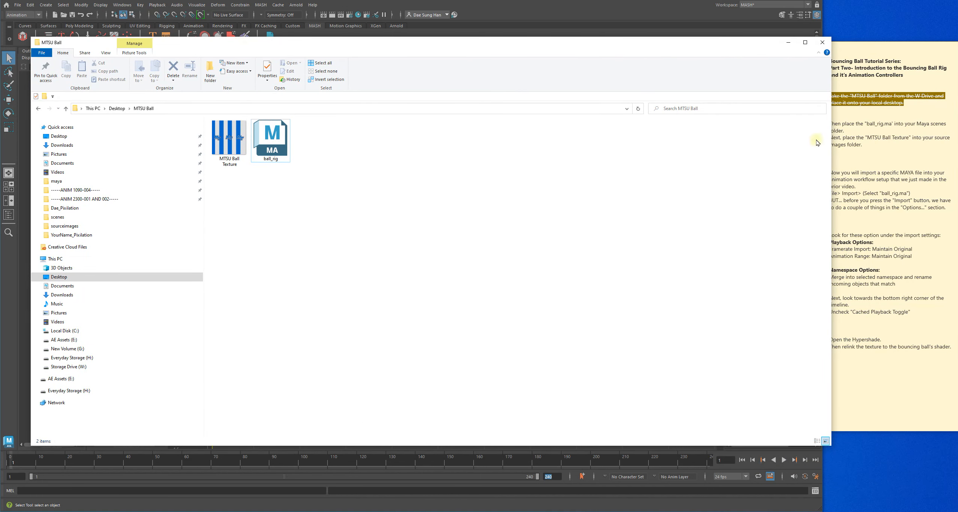
pyautogui.moveTo(831, 131); pyautogui.dragTo(523, 161)
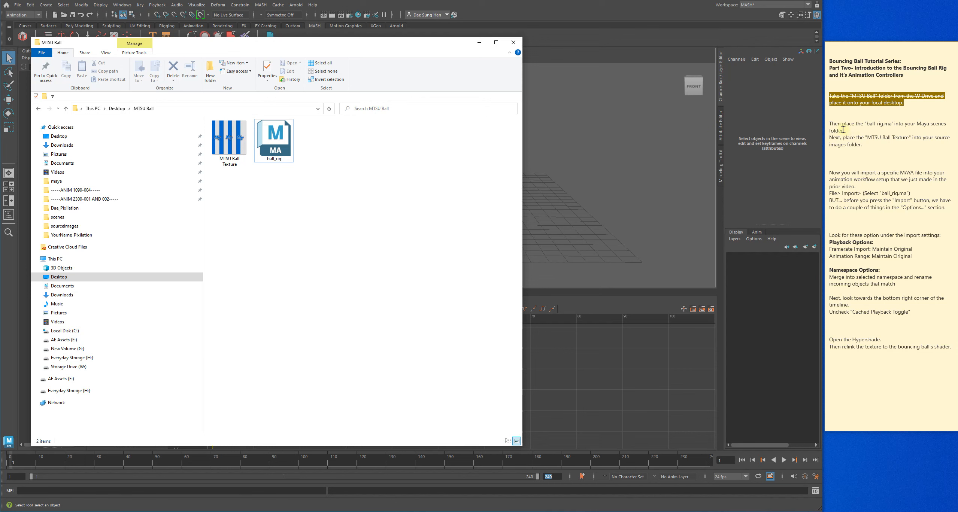
pyautogui.click(886, 124)
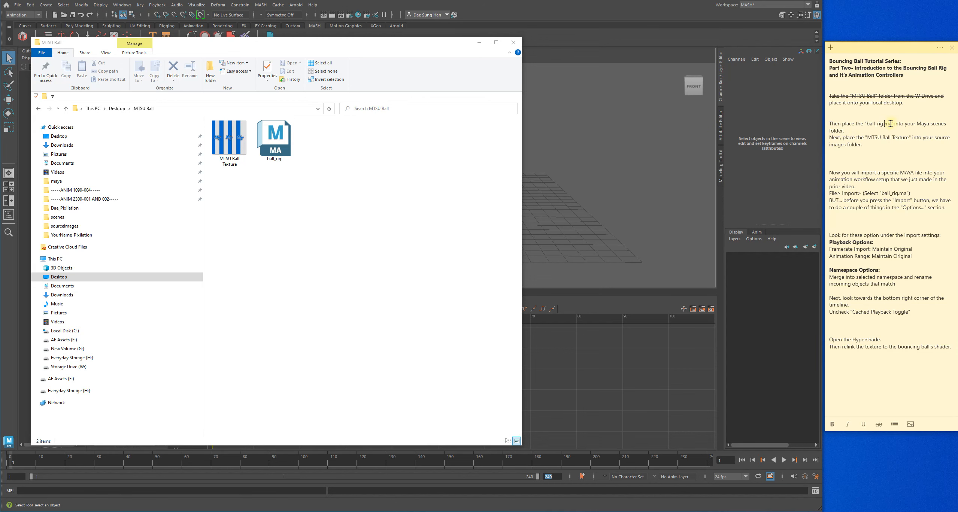
pyautogui.click(279, 161)
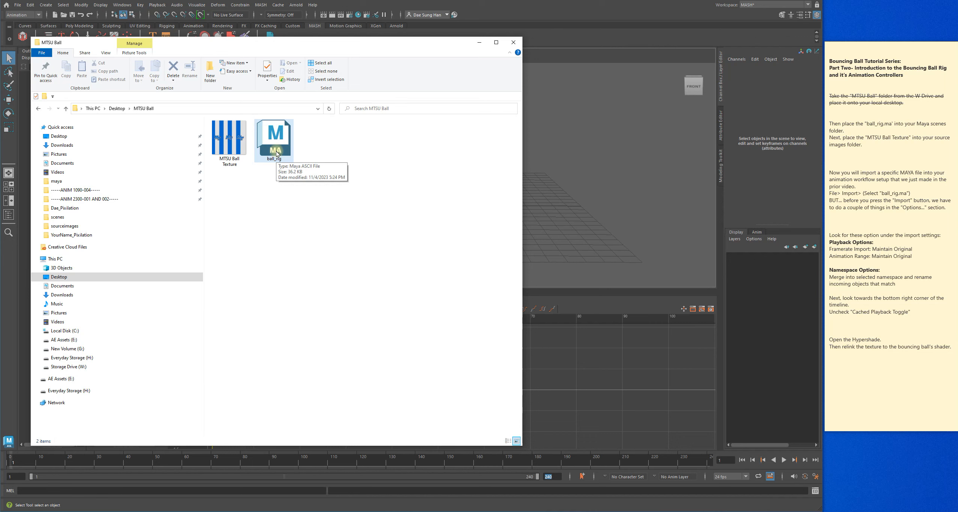
pyautogui.click(345, 256)
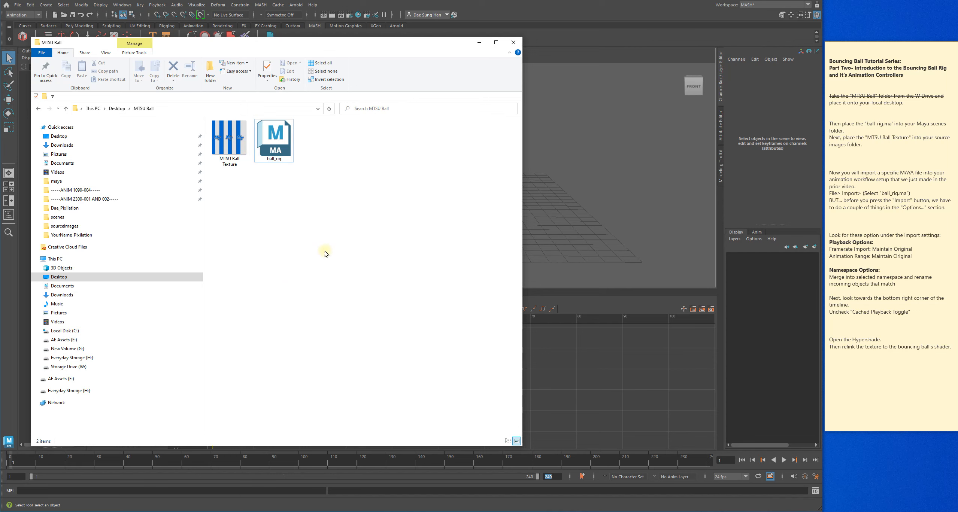
# Step: Highlight the sticky note's "ball_rig.ma" instruction and cut the ball_rig file from the MTSU Ball folder
pyautogui.click(873, 131)
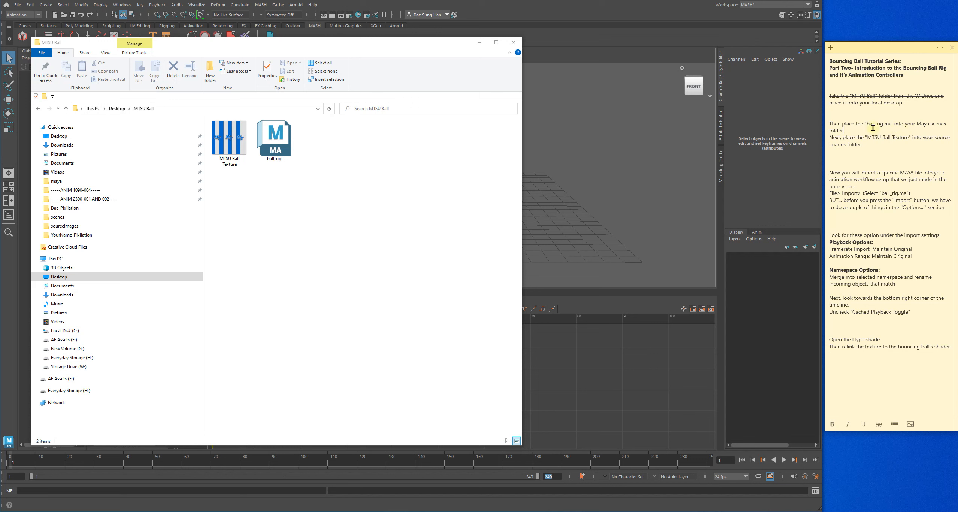
pyautogui.moveTo(844, 130); pyautogui.dragTo(821, 126)
pyautogui.moveTo(312, 187); pyautogui.dragTo(287, 130)
pyautogui.rightClick(272, 135)
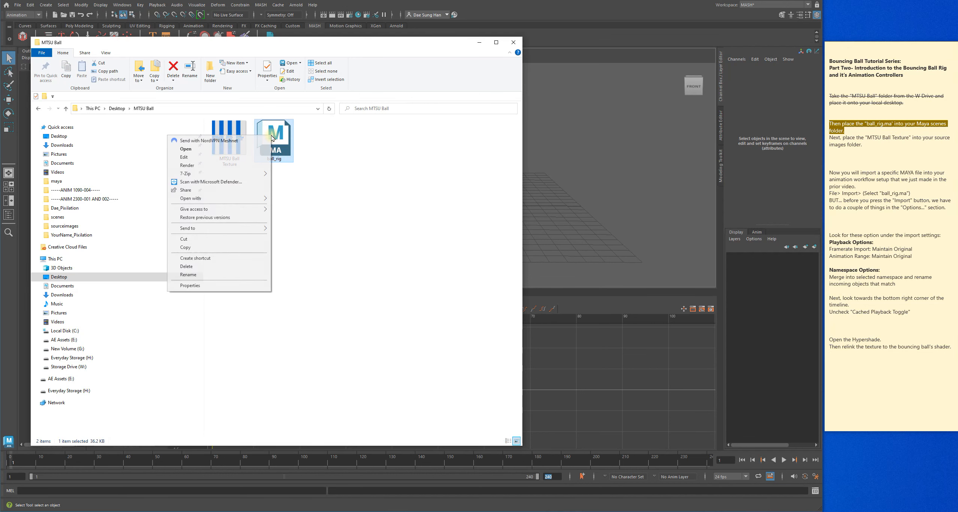
pyautogui.click(251, 240)
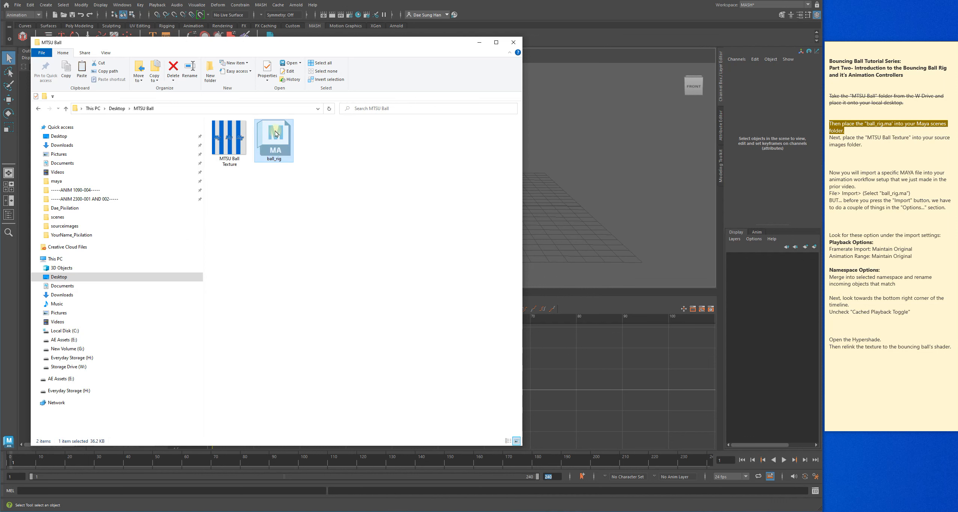
pyautogui.click(354, 241)
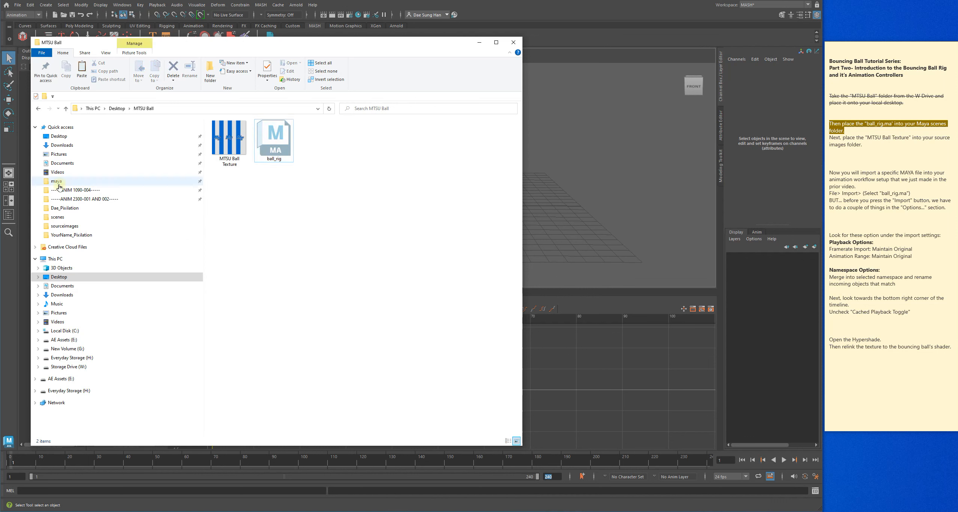
# Step: Paste the ball_rig file into the scenes folder under Documents > maya > projects > default
pyautogui.click(57, 164)
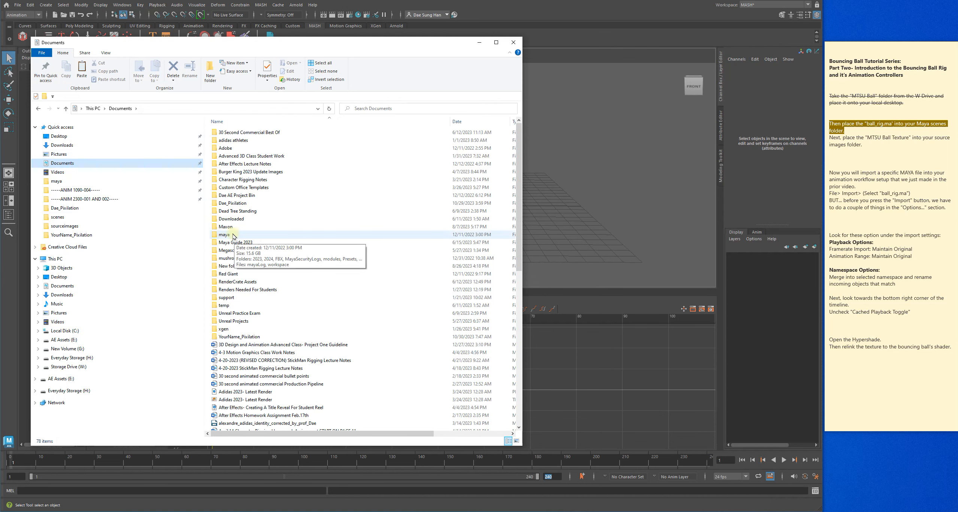
pyautogui.doubleClick(230, 181)
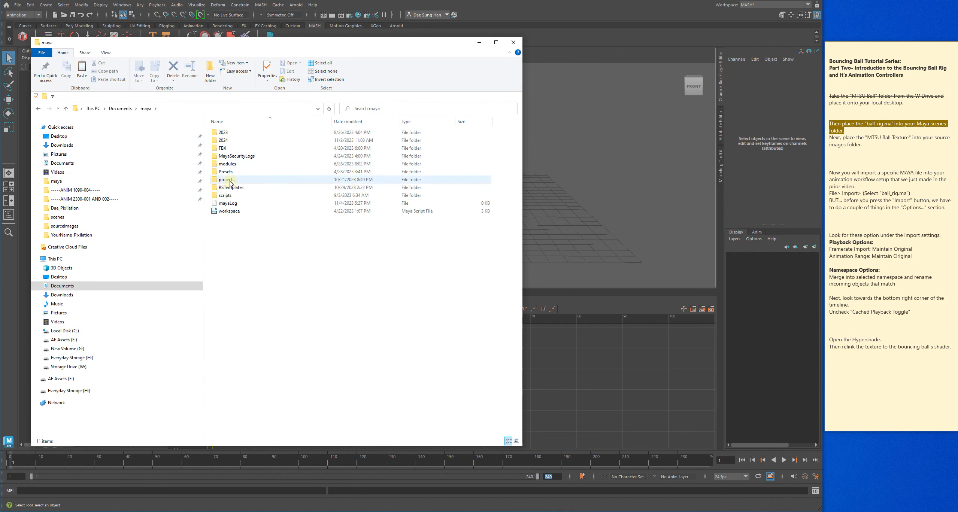
pyautogui.doubleClick(230, 181)
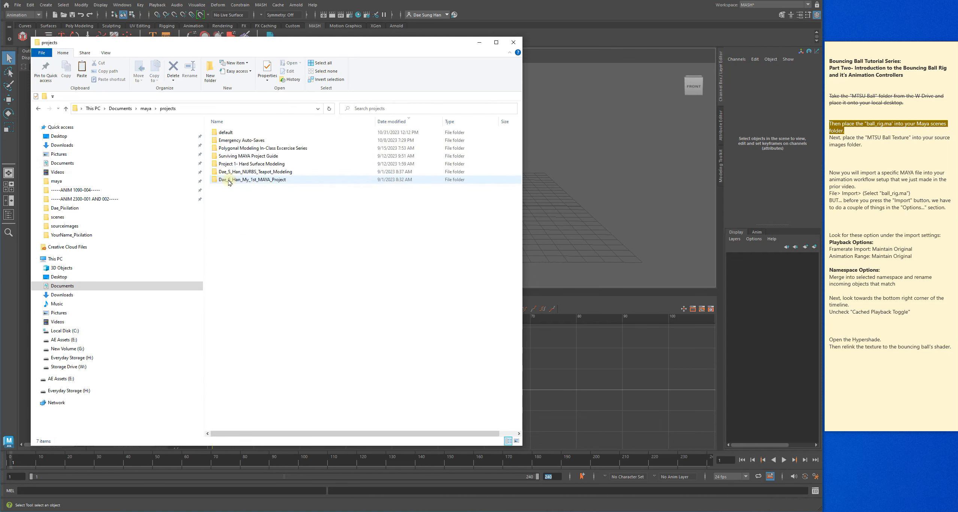
pyautogui.doubleClick(246, 134)
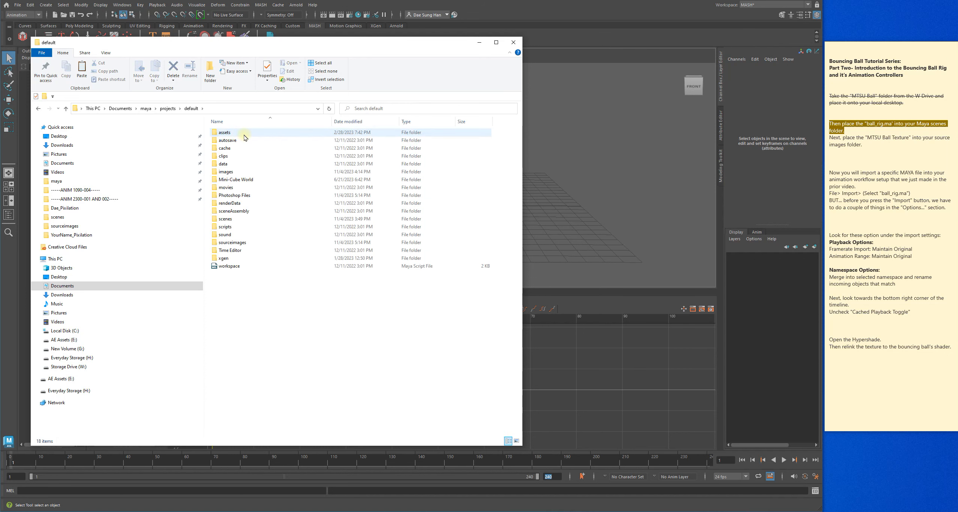
pyautogui.doubleClick(224, 220)
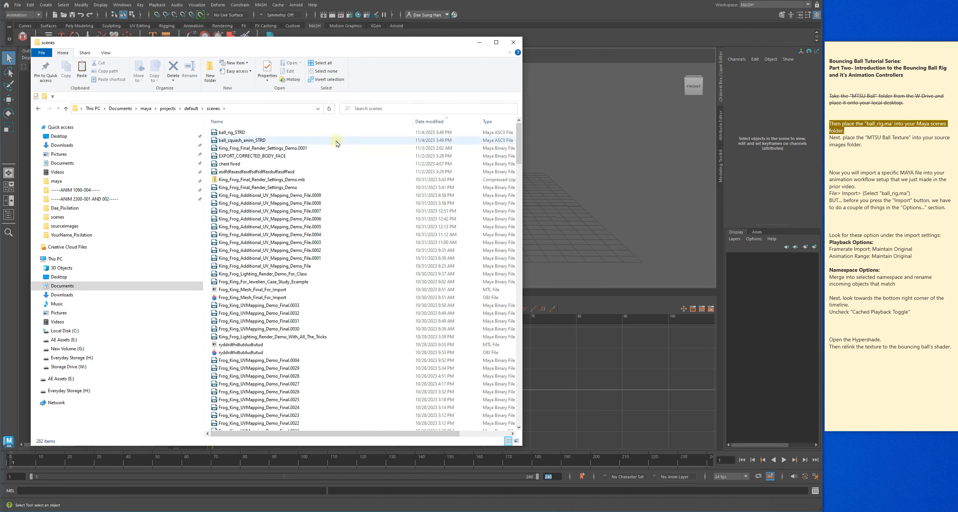
pyautogui.rightClick(365, 137)
pyautogui.click(296, 186)
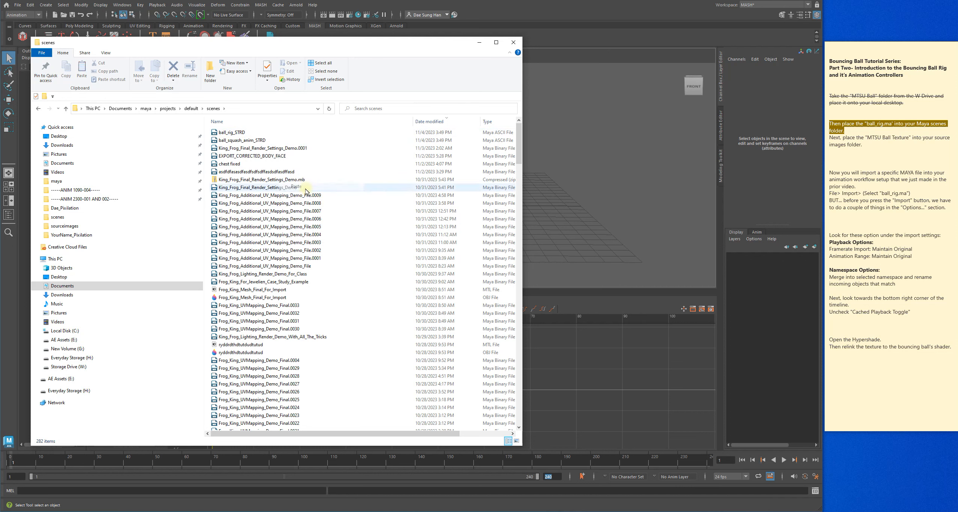
pyautogui.click(38, 108)
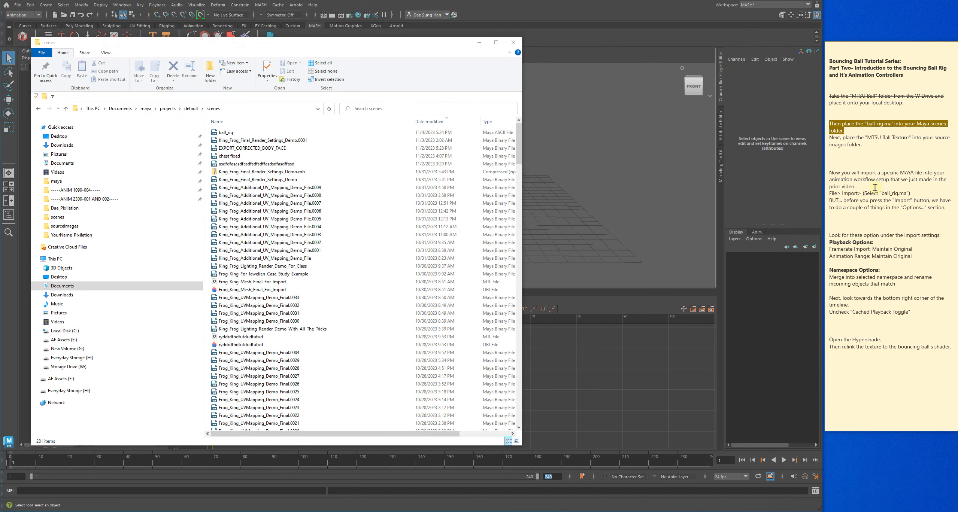
# Step: Sort the Desktop folder by date and open the MTSU Ball folder in it
pyautogui.click(896, 151)
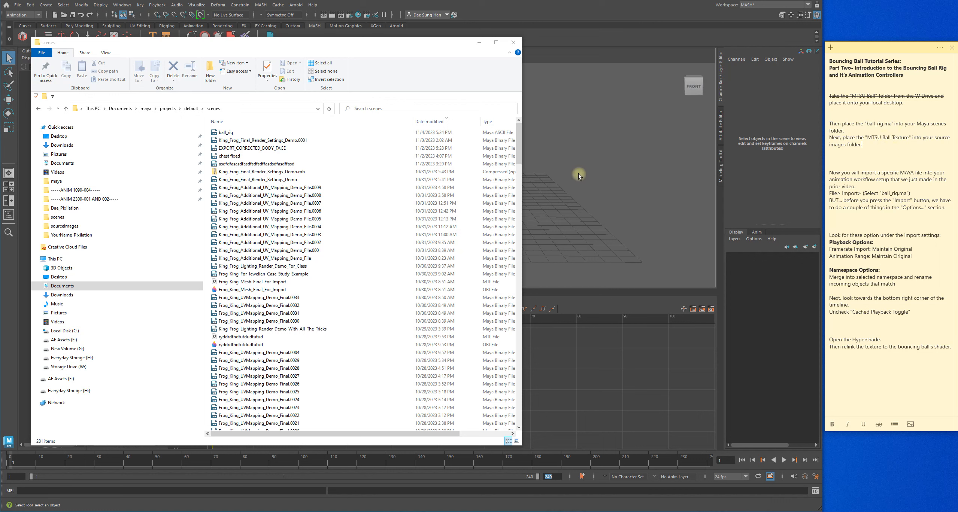
pyautogui.click(90, 135)
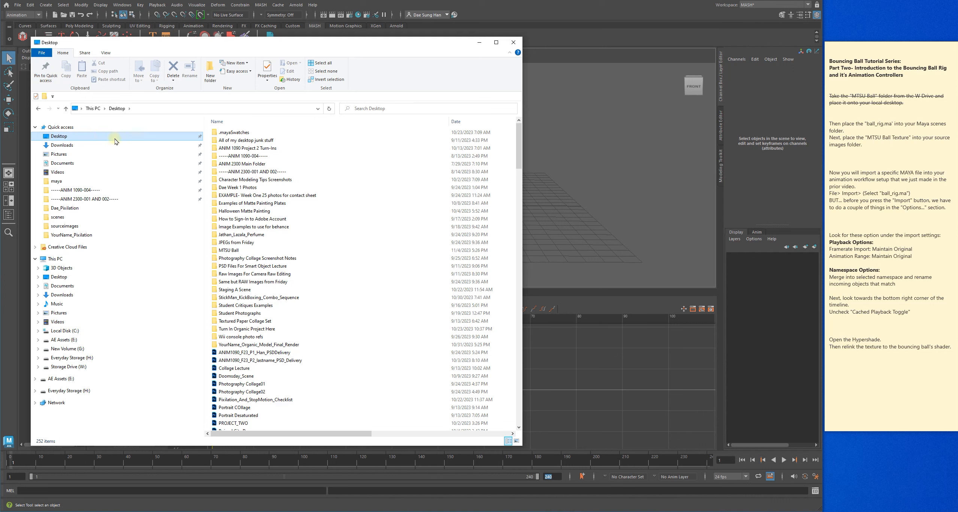
pyautogui.click(471, 123)
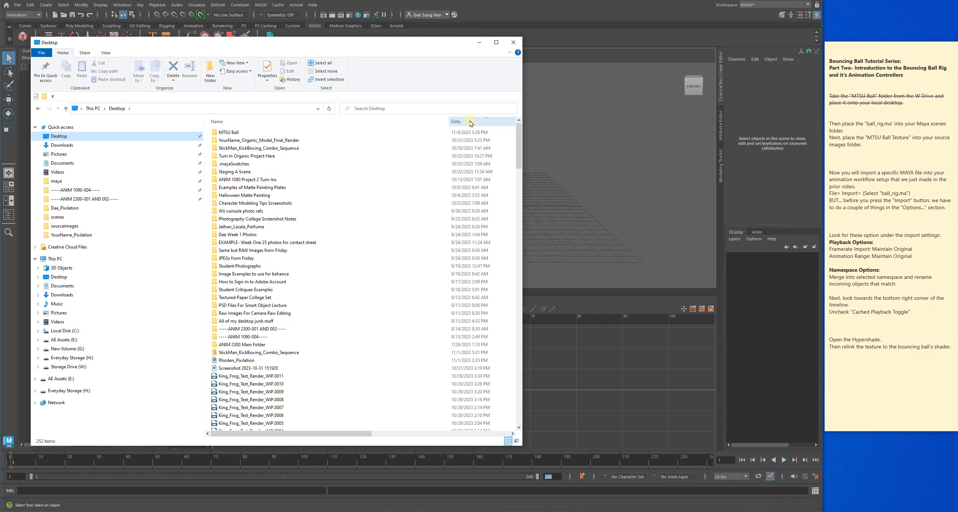
pyautogui.doubleClick(236, 133)
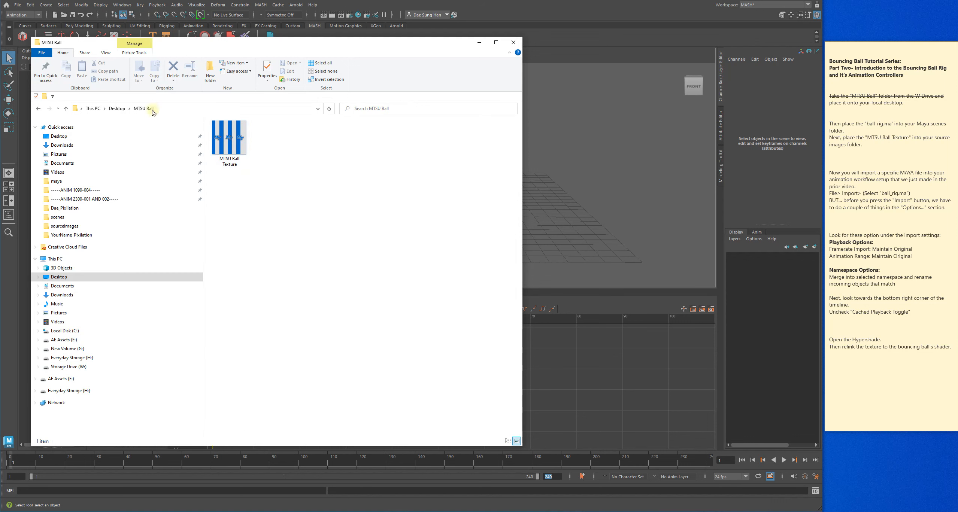
# Step: Show the MTSU Ball folder's contents as extra large icons and cut the MTSU Ball Texture file
pyautogui.rightClick(334, 169)
pyautogui.moveTo(325, 172)
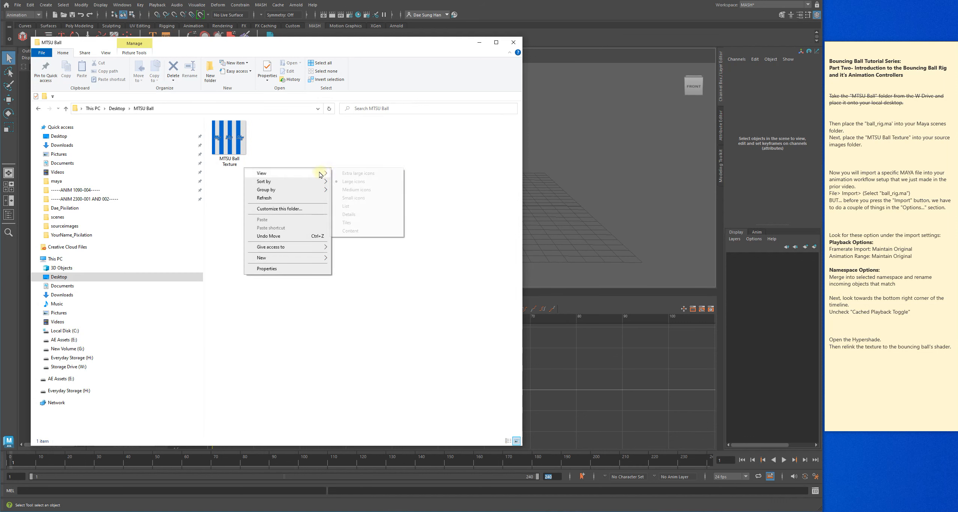
pyautogui.click(366, 173)
pyautogui.click(240, 155)
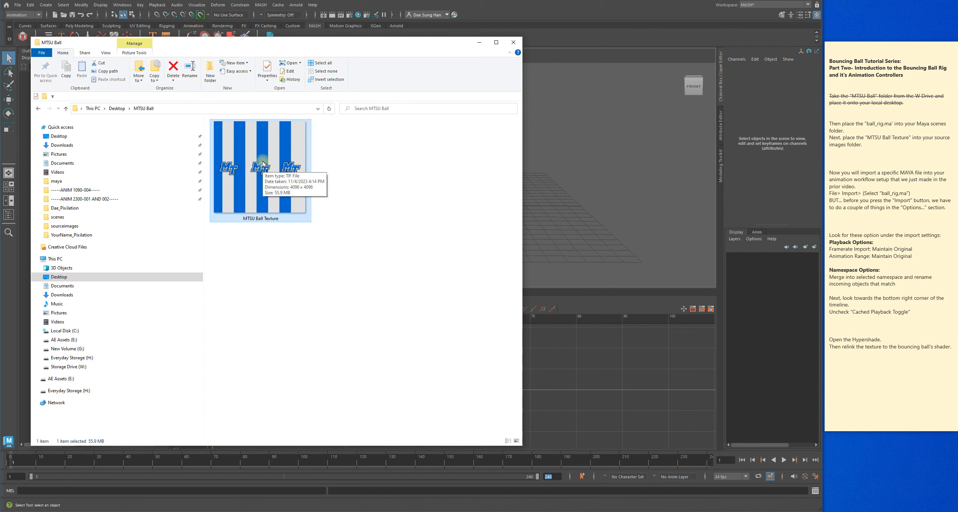
pyautogui.hotkey('ctrl', 'x')
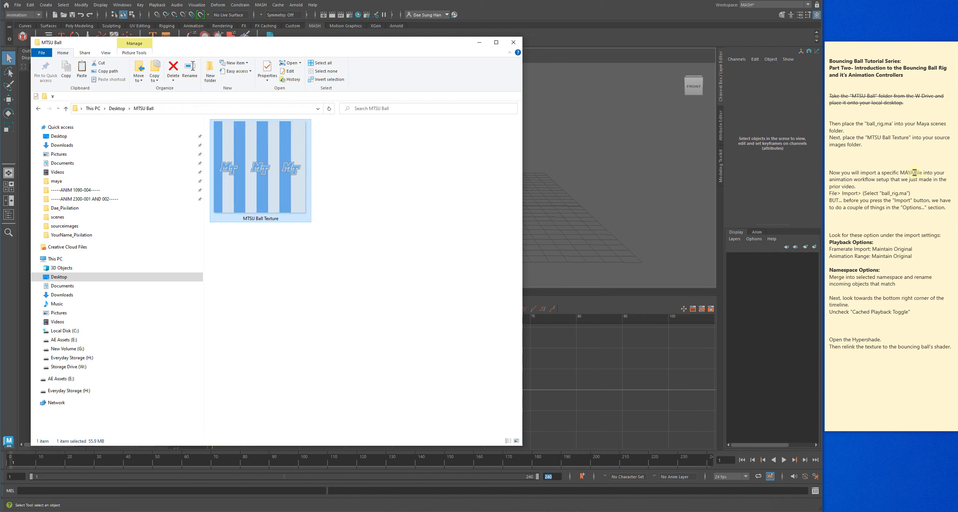
# Step: Strike through the sticky note's instructions for placing "ball_rig.ma" and the "MTSU Ball Texture"
pyautogui.click(860, 129)
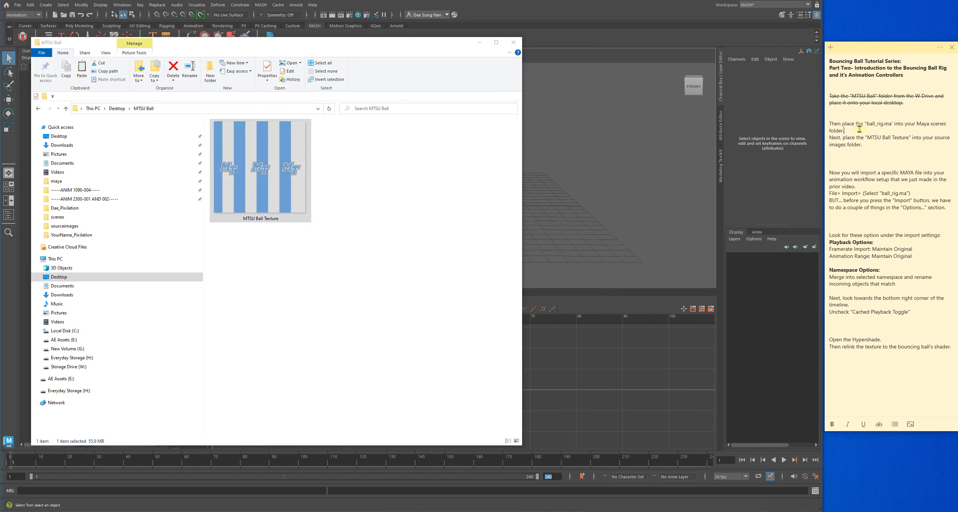
pyautogui.keyDown('shift'); pyautogui.click(828, 124); pyautogui.keyUp('shift')
pyautogui.click(878, 426)
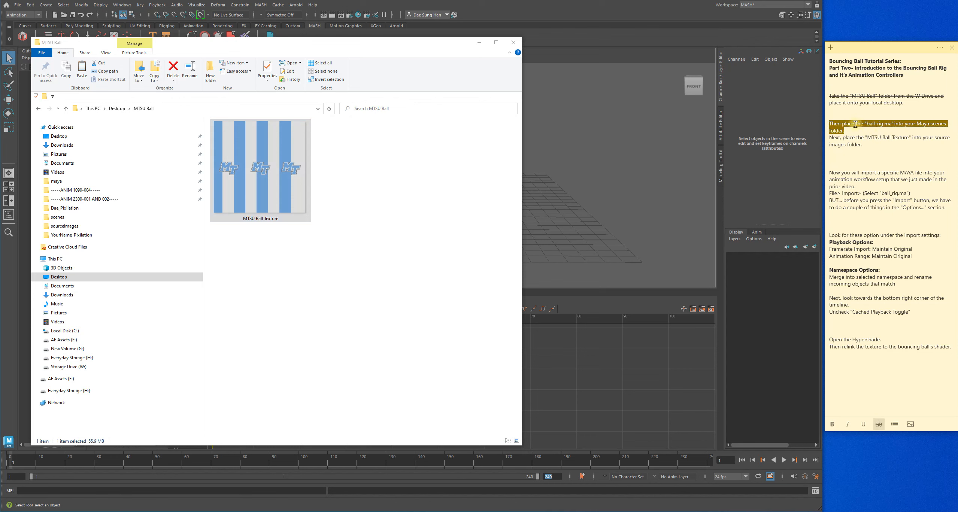
pyautogui.click(904, 133)
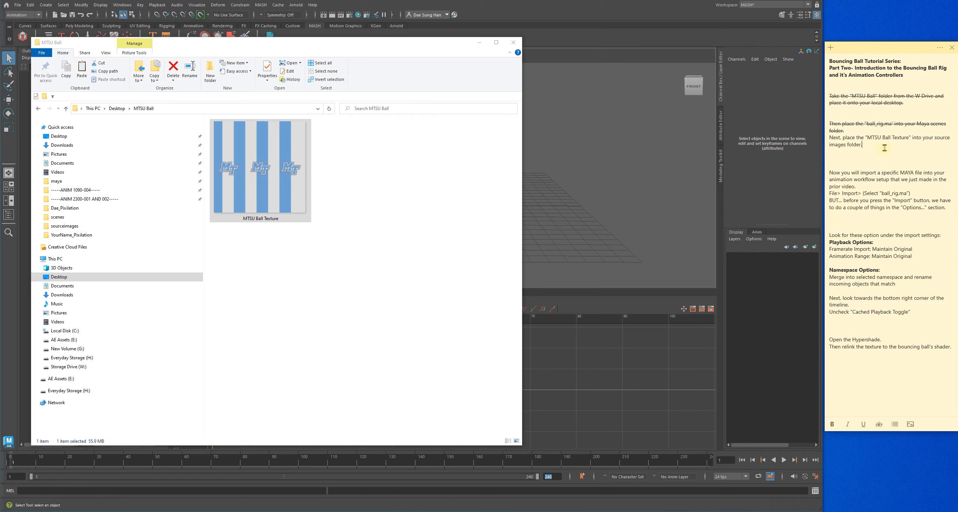
pyautogui.moveTo(885, 148); pyautogui.dragTo(818, 138)
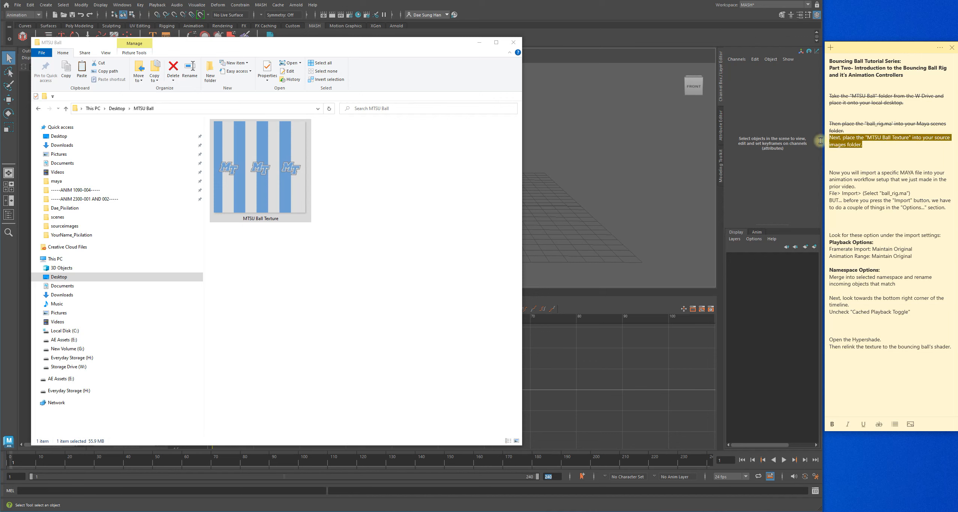
pyautogui.click(879, 424)
# Step: Check for the MTSU Ball Texture file in the sourceimages folder under Documents > maya > projects > default and close the file window
pyautogui.click(386, 222)
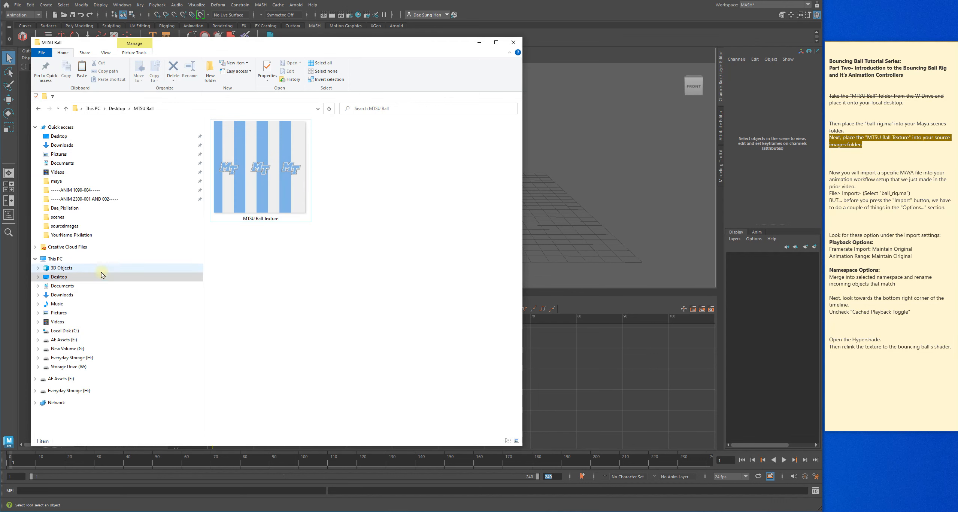
pyautogui.click(61, 163)
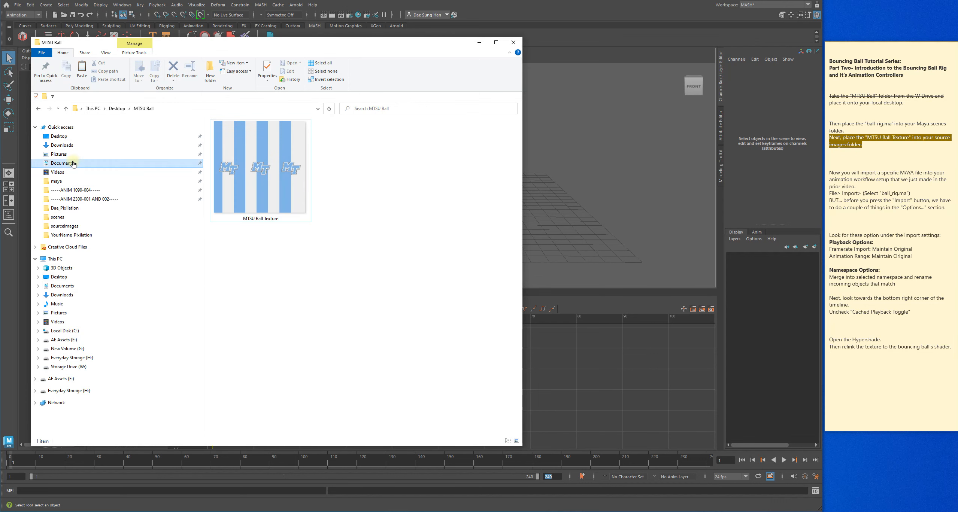
pyautogui.doubleClick(233, 234)
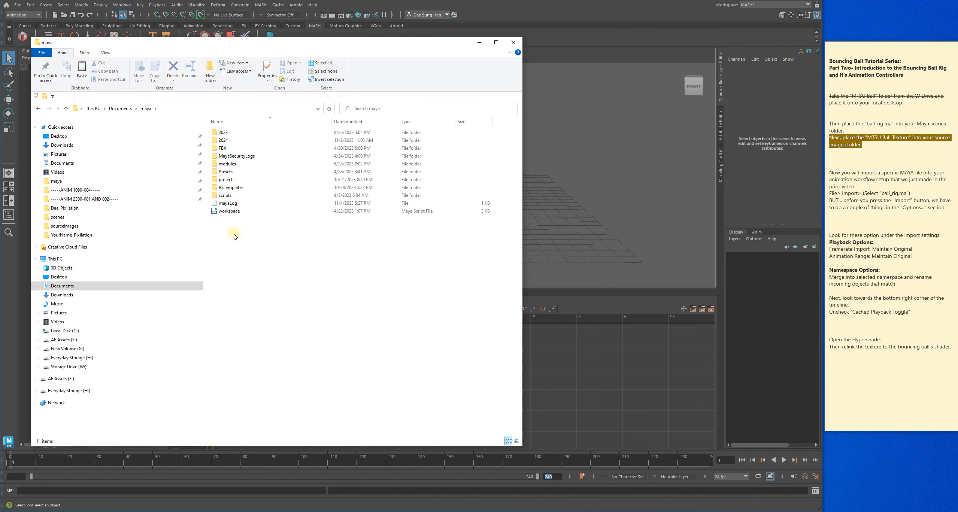
pyautogui.doubleClick(226, 180)
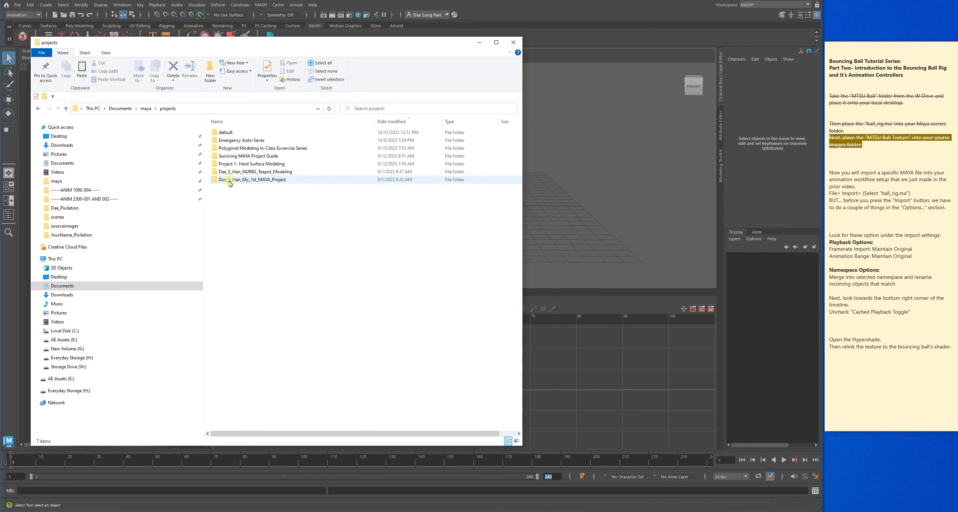
pyautogui.doubleClick(262, 133)
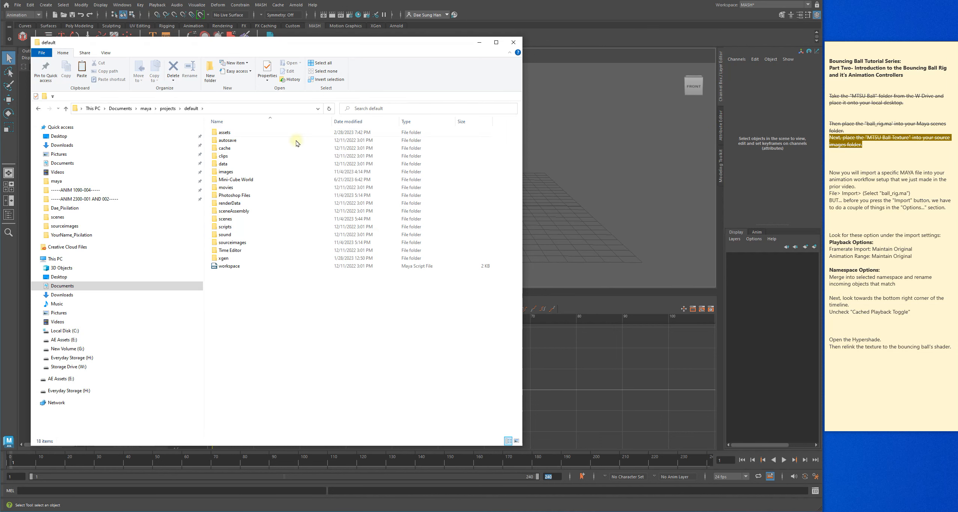
pyautogui.doubleClick(232, 243)
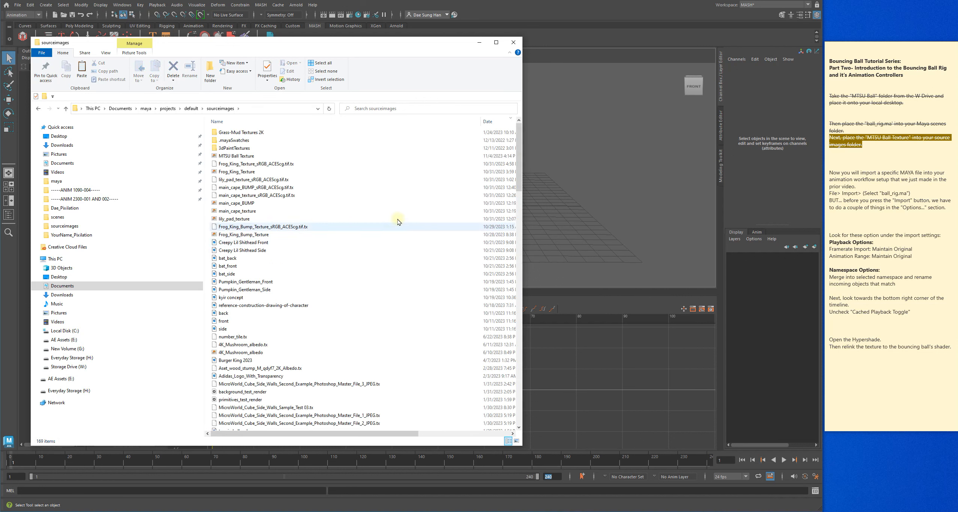
pyautogui.click(243, 158)
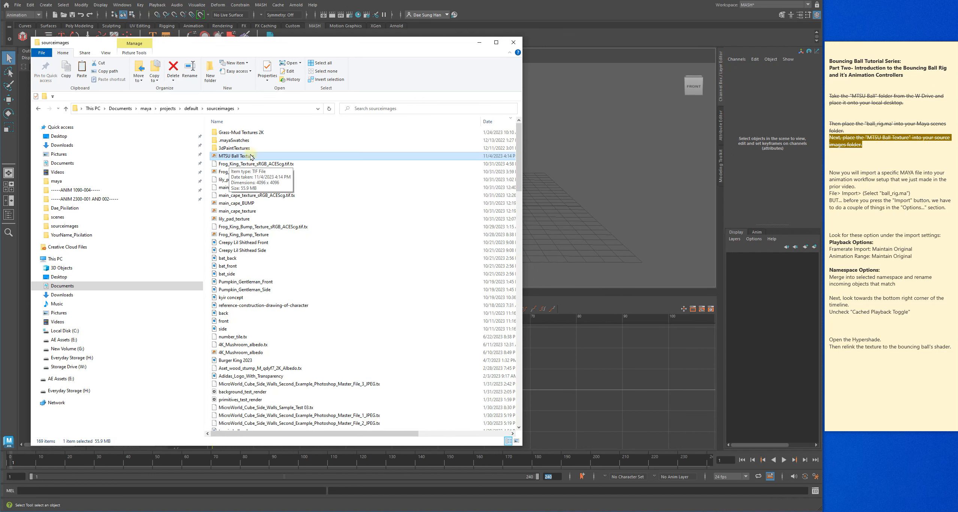
pyautogui.click(513, 42)
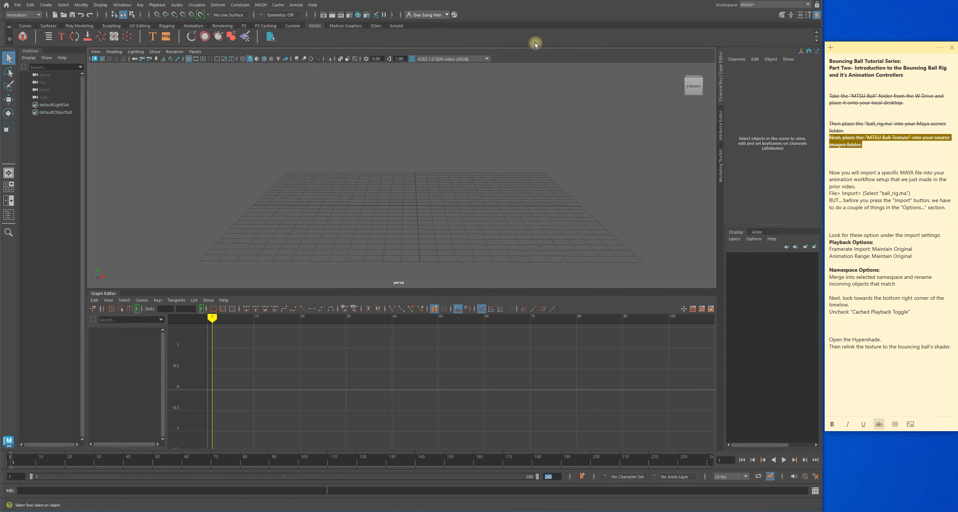
pyautogui.click(871, 161)
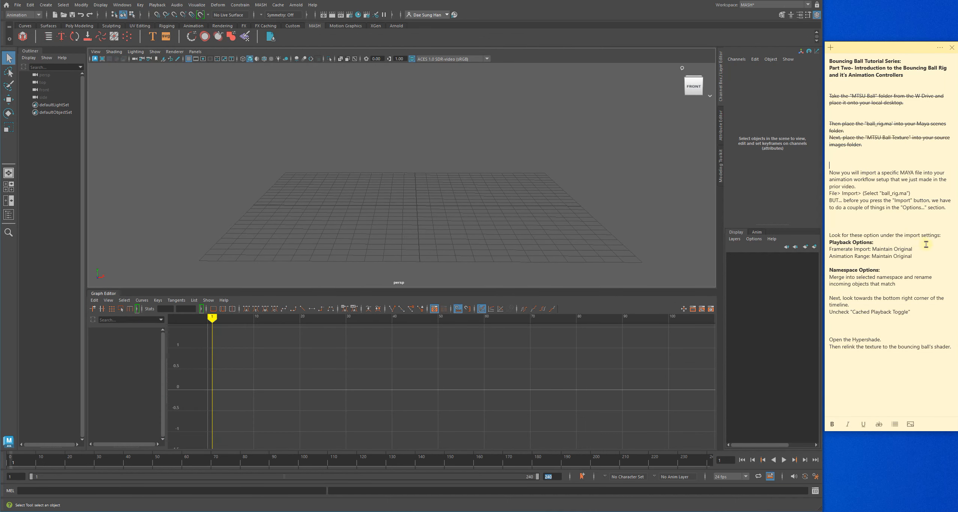
pyautogui.click(637, 173)
pyautogui.click(892, 185)
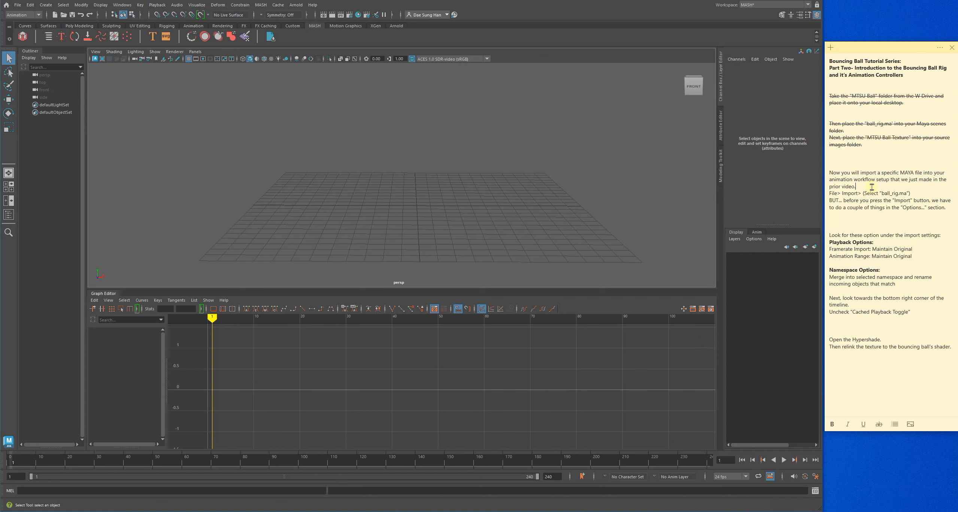
pyautogui.click(374, 130)
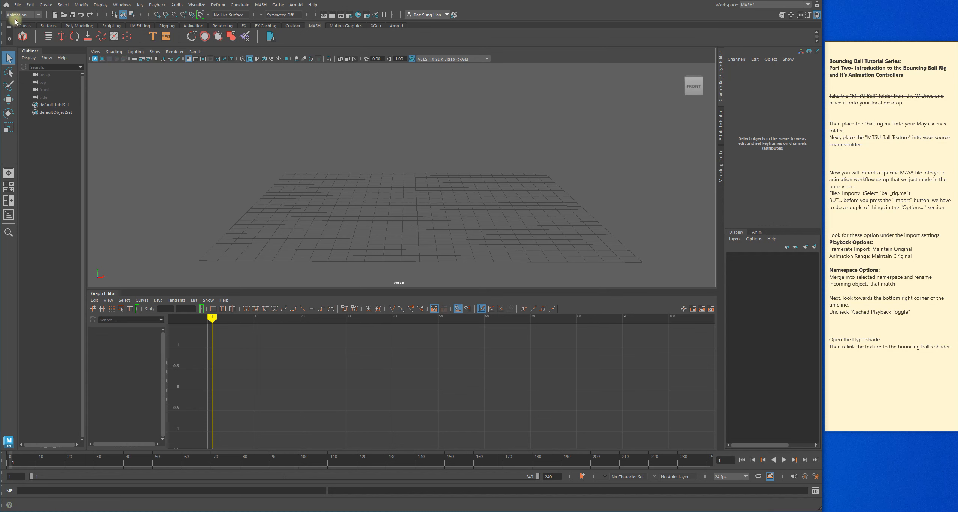
# Step: Open Maya's Import dialog on the default project's scenes folder and widen the dialog
pyautogui.click(18, 6)
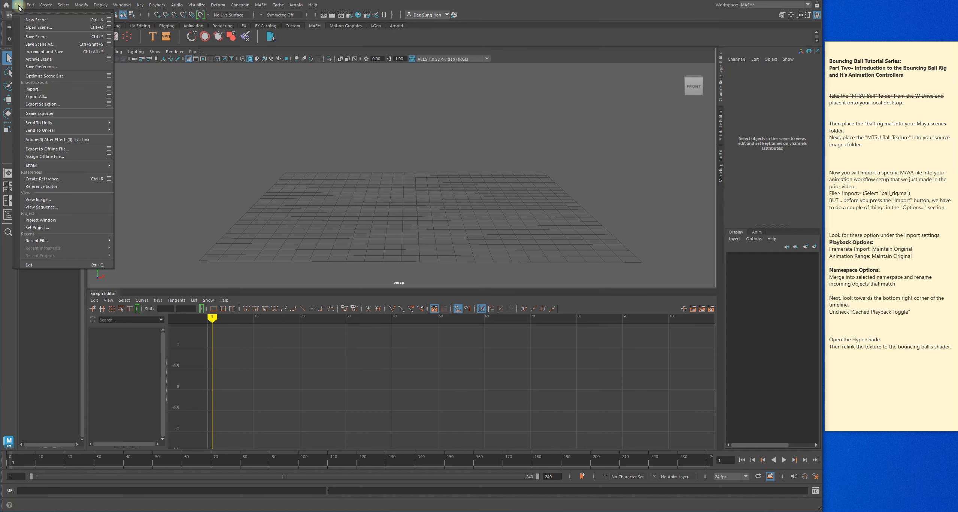
pyautogui.click(36, 90)
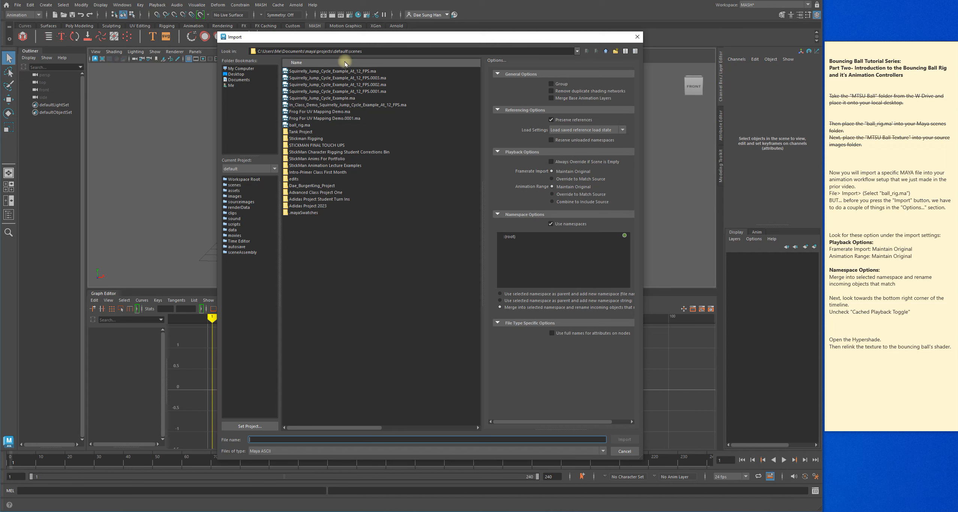
pyautogui.moveTo(215, 132); pyautogui.dragTo(129, 120)
pyautogui.moveTo(191, 119); pyautogui.dragTo(217, 130)
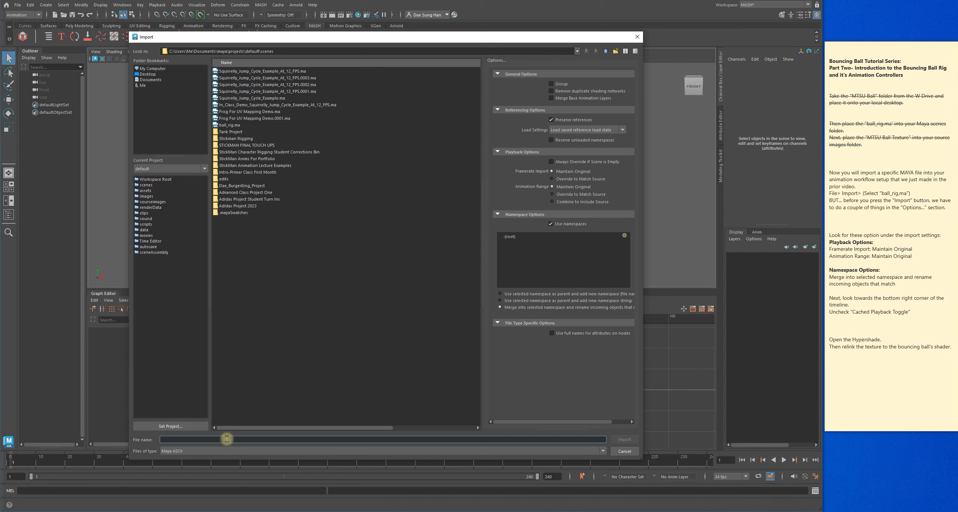
# Step: Choose ball_rig.ma with the Maya ASCII file type for import and enlarge the dialog's options area
pyautogui.click(229, 451)
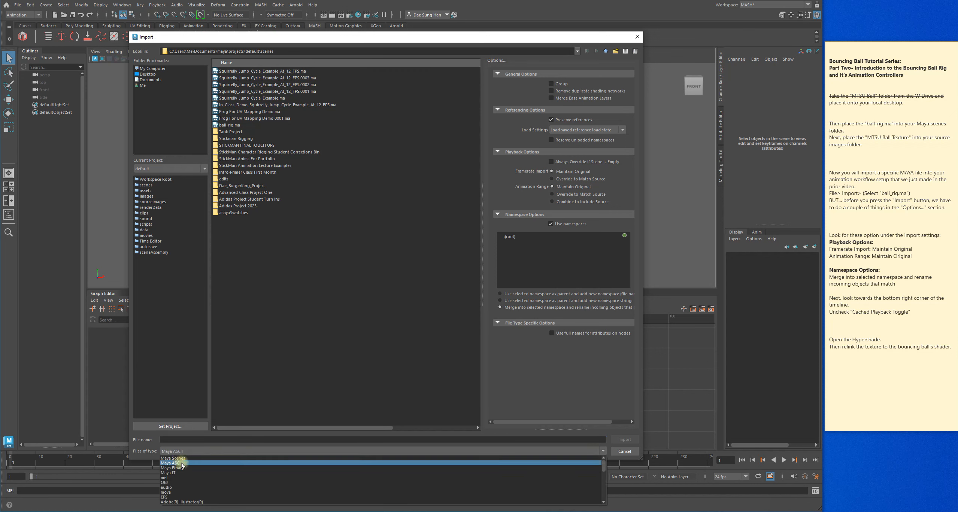
pyautogui.click(176, 464)
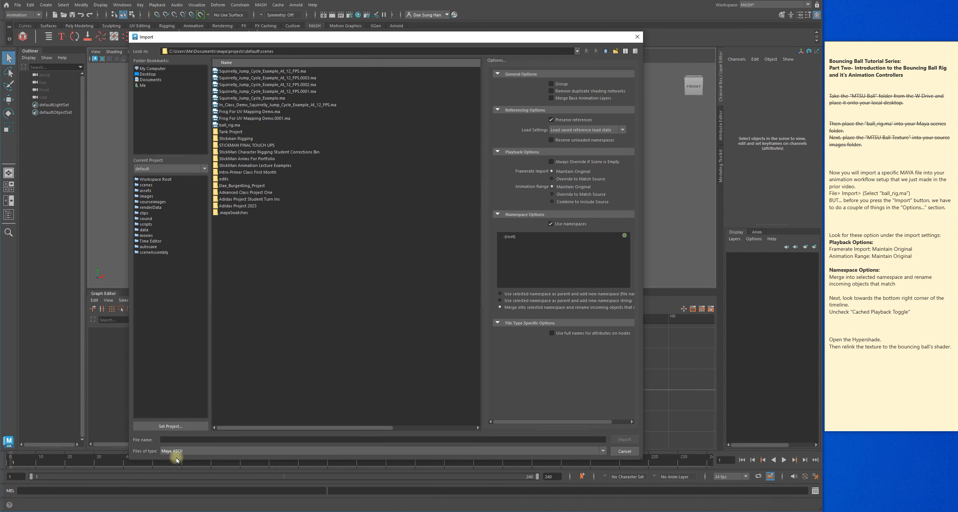
pyautogui.click(181, 453)
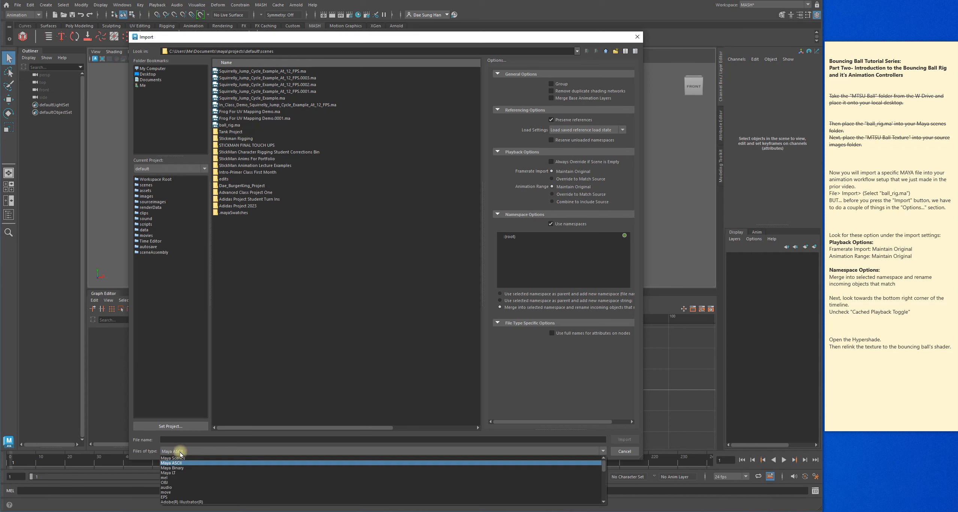
pyautogui.click(178, 462)
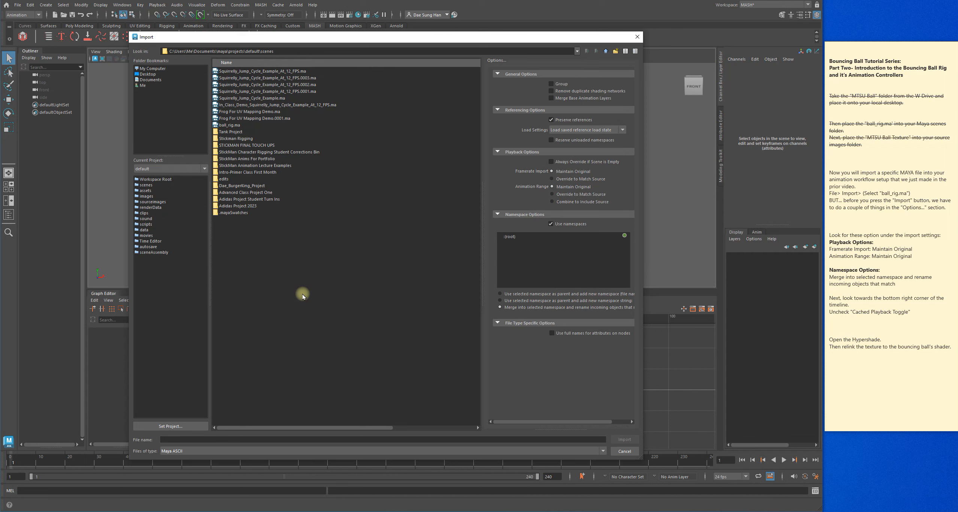
pyautogui.click(235, 126)
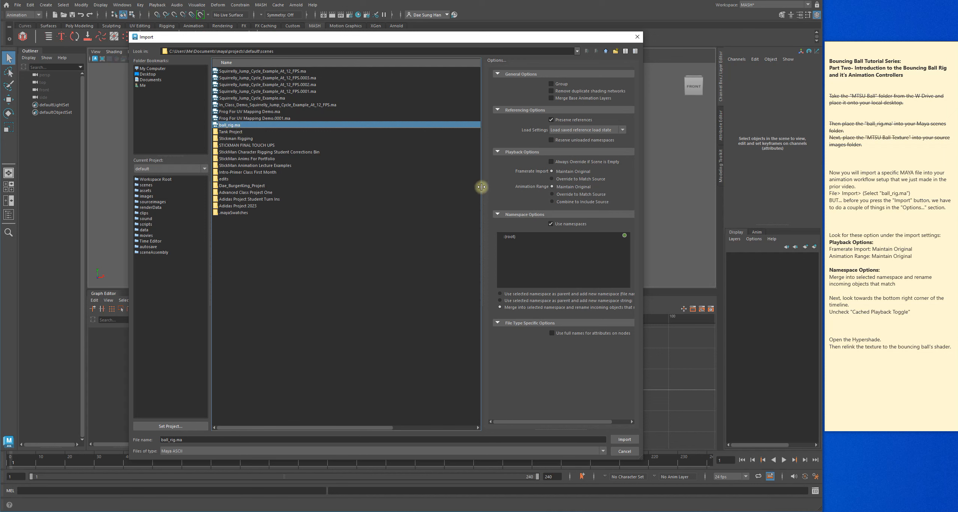
pyautogui.moveTo(482, 187); pyautogui.dragTo(393, 187)
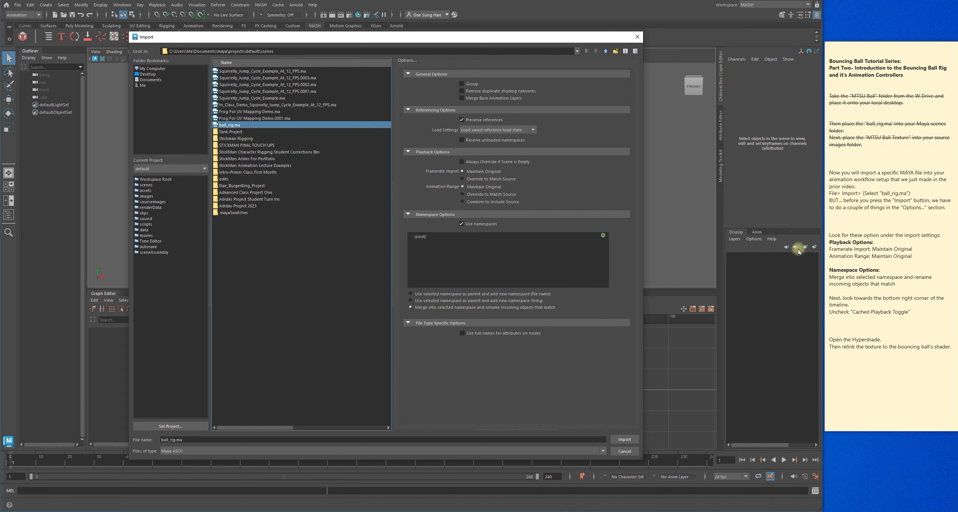
# Step: Strike through the sticky note's instructions on importing the MAYA file, selecting "ball_rig.ma" and using the "Options..." section before importing
pyautogui.click(868, 193)
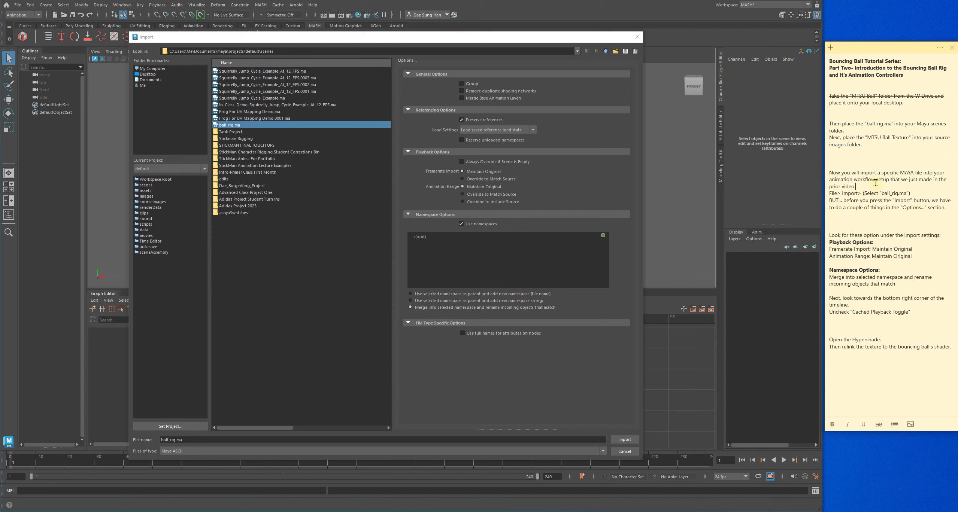
pyautogui.moveTo(876, 182); pyautogui.dragTo(828, 173)
pyautogui.click(867, 181)
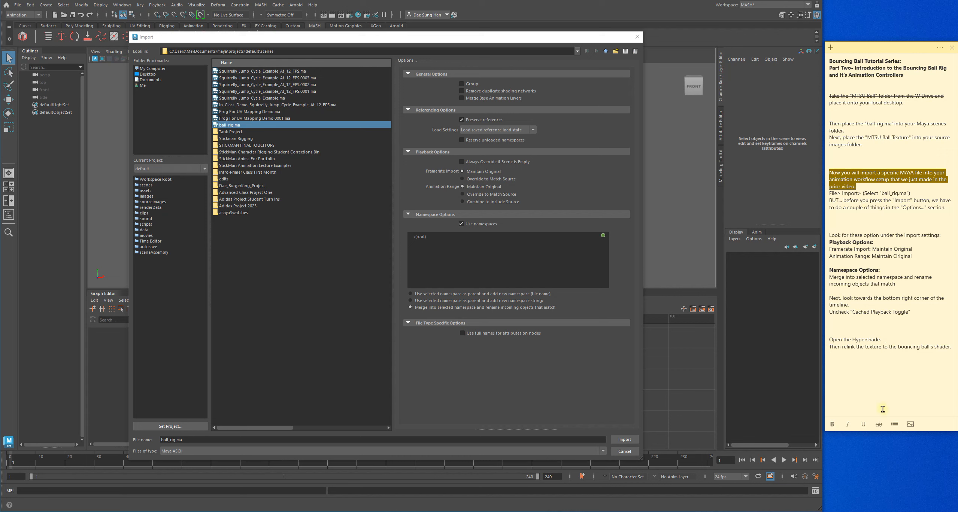
pyautogui.click(879, 424)
pyautogui.click(902, 303)
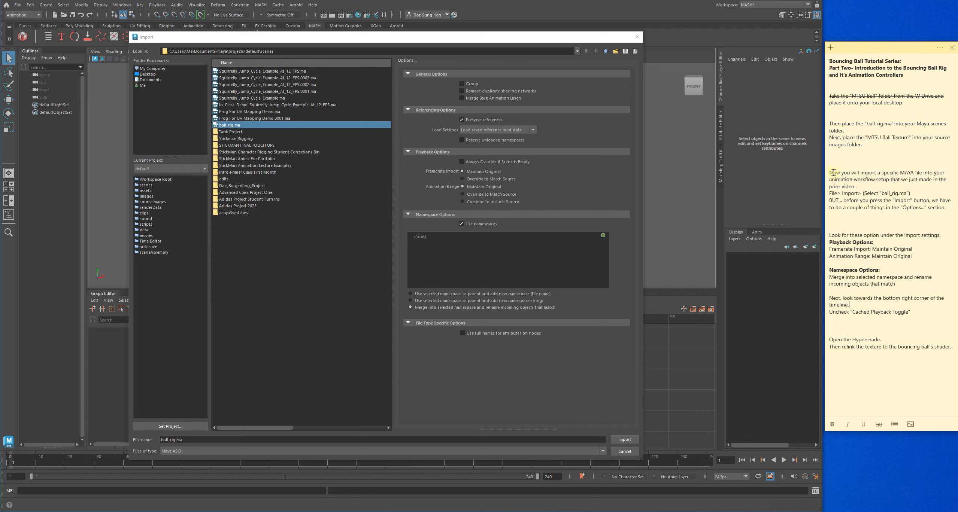
pyautogui.moveTo(914, 193); pyautogui.dragTo(813, 195)
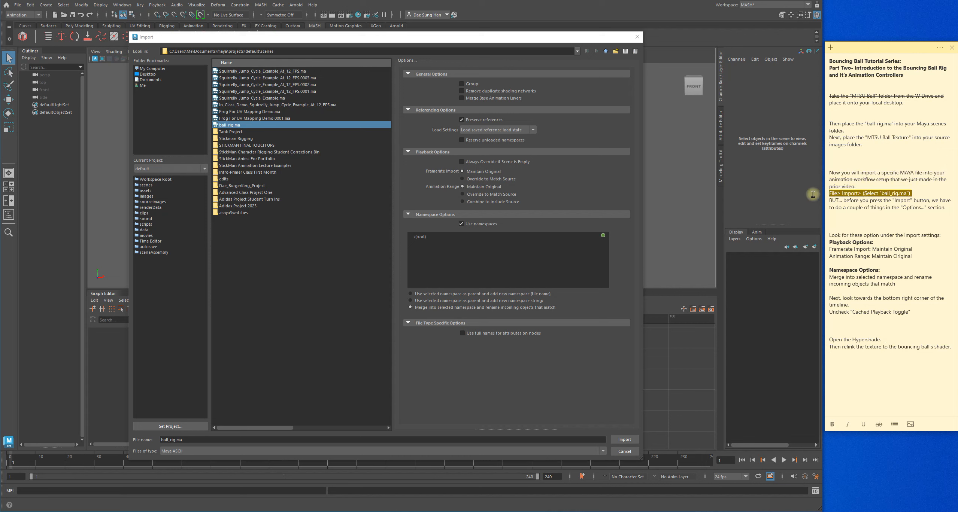
pyautogui.click(879, 424)
pyautogui.click(895, 393)
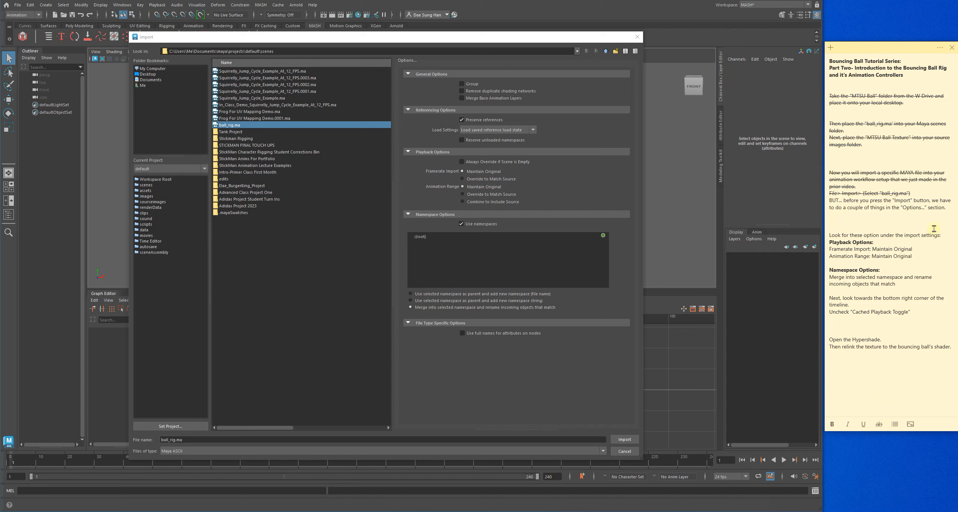
pyautogui.moveTo(951, 209); pyautogui.dragTo(817, 199)
pyautogui.click(879, 424)
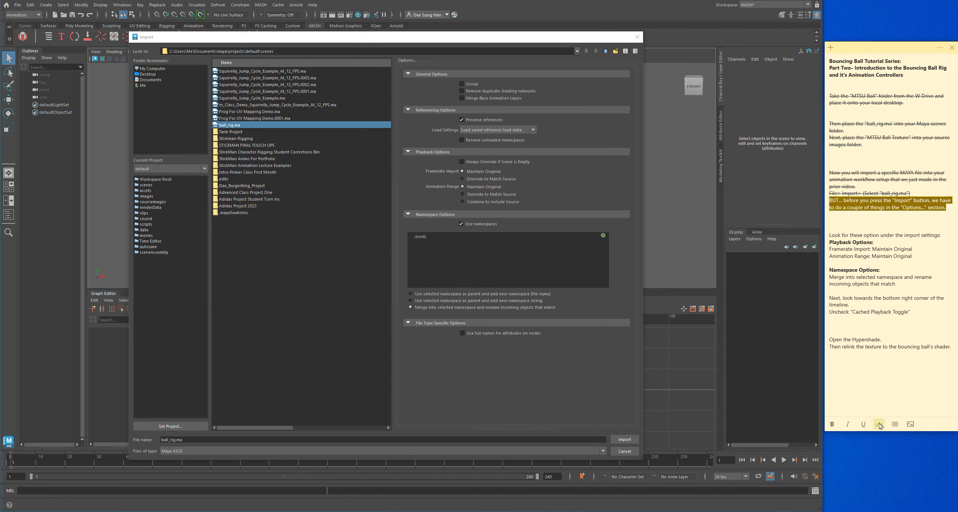
pyautogui.click(887, 389)
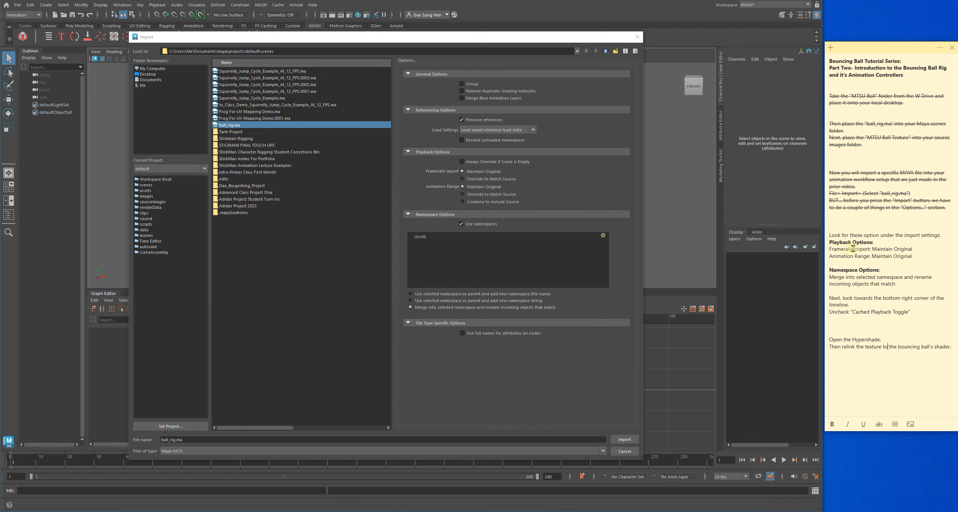
# Step: Set Framerate Import to Maintain Original, then shrink the Import dialog and reposition it over the viewport
pyautogui.click(481, 172)
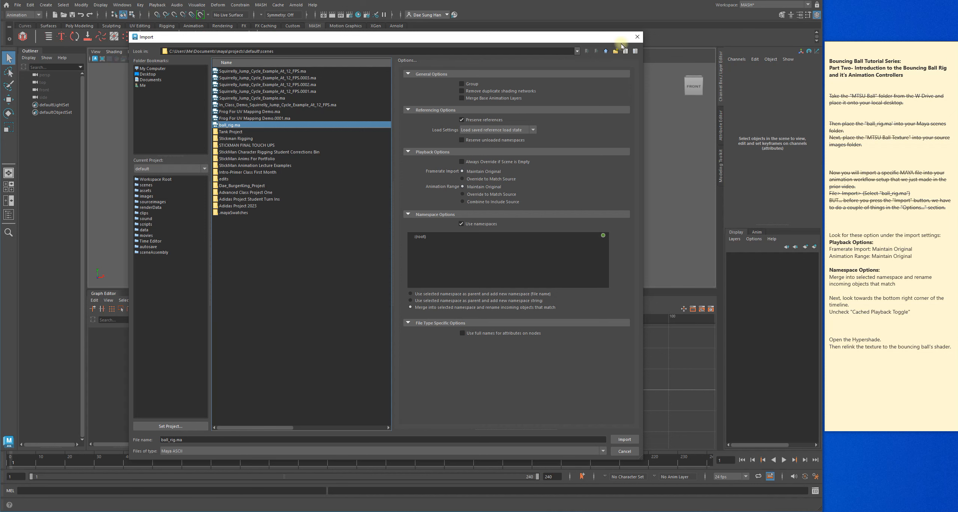
pyautogui.moveTo(643, 32); pyautogui.dragTo(626, 128)
pyautogui.moveTo(519, 134); pyautogui.dragTo(655, 379)
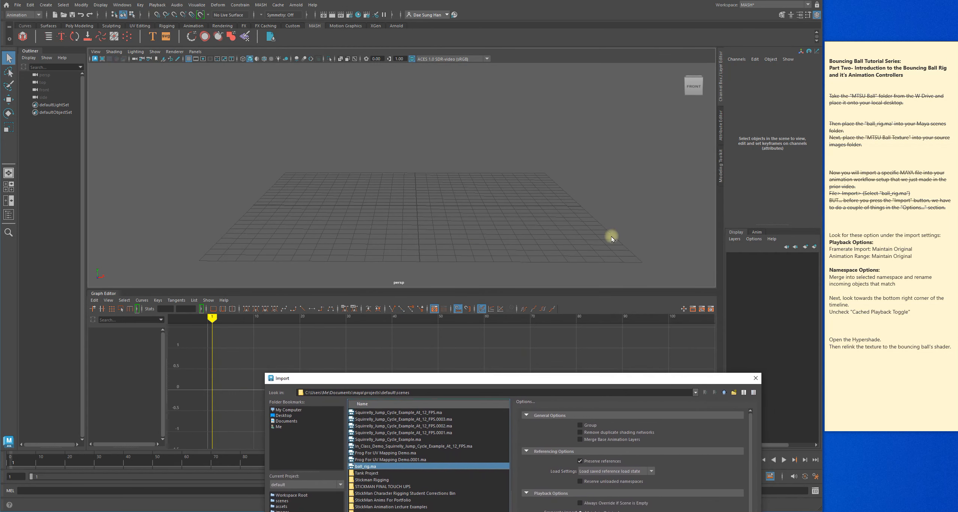
pyautogui.moveTo(466, 379); pyautogui.dragTo(319, 75)
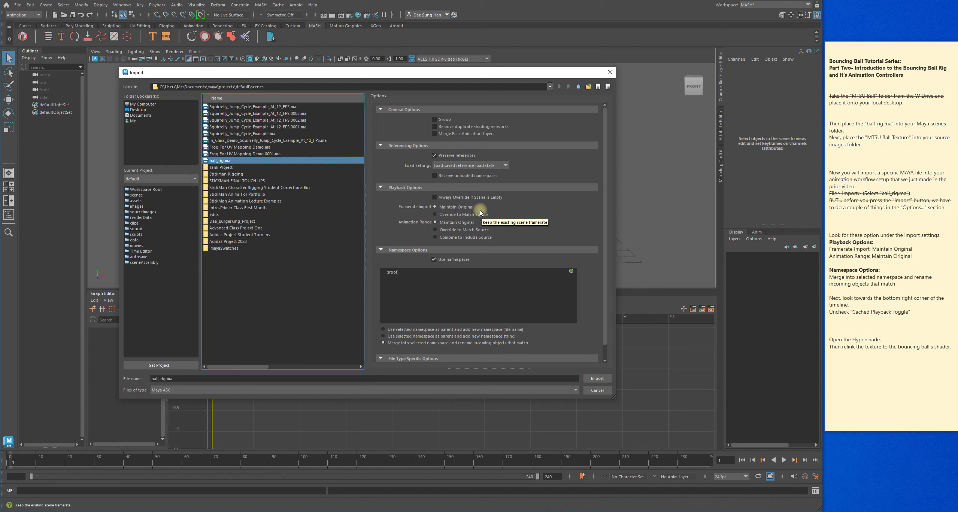
# Step: Strike through the sticky note's line "Framerate Import: Maintain Original"
pyautogui.tripleClick(895, 250)
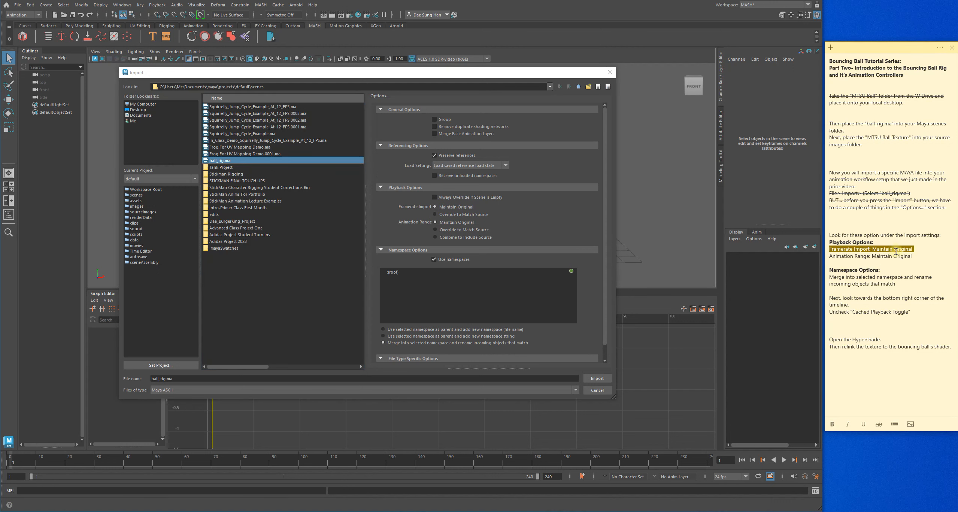
pyautogui.click(879, 424)
pyautogui.click(913, 257)
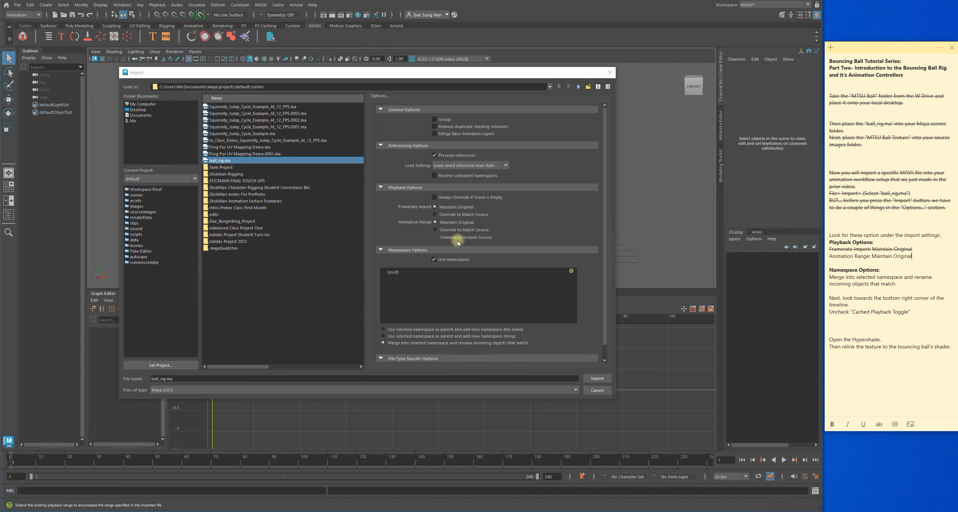
# Step: Set the import's Animation Range to Maintain Original and strike through the matching line in the sticky note
pyautogui.click(458, 223)
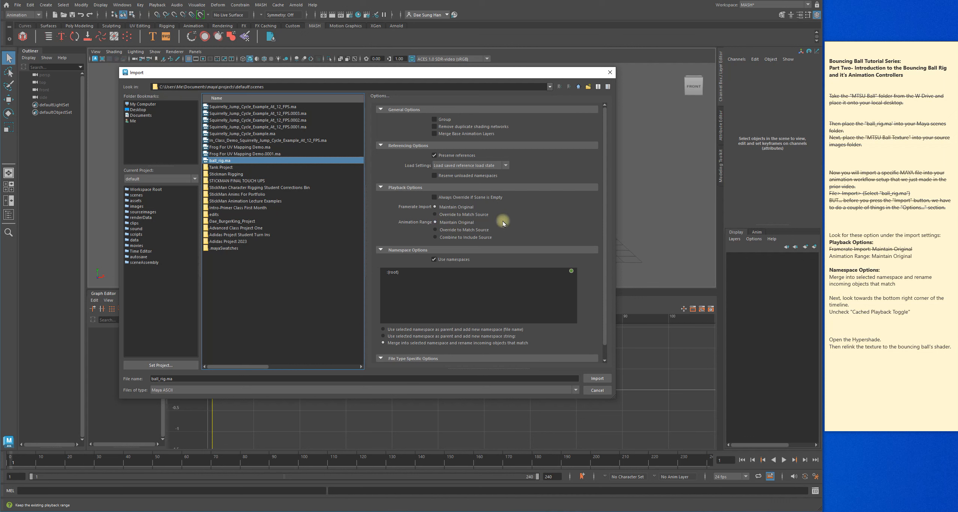
pyautogui.tripleClick(877, 257)
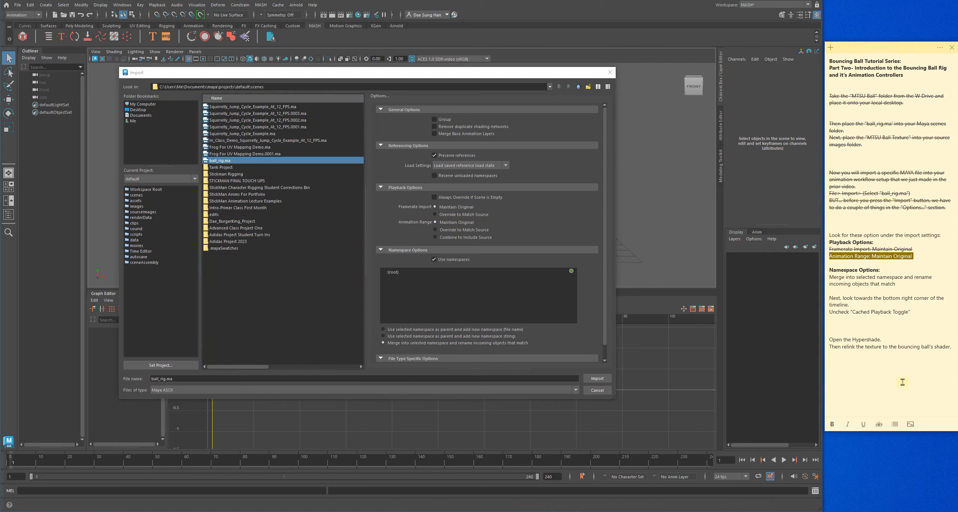
pyautogui.click(879, 426)
pyautogui.click(892, 347)
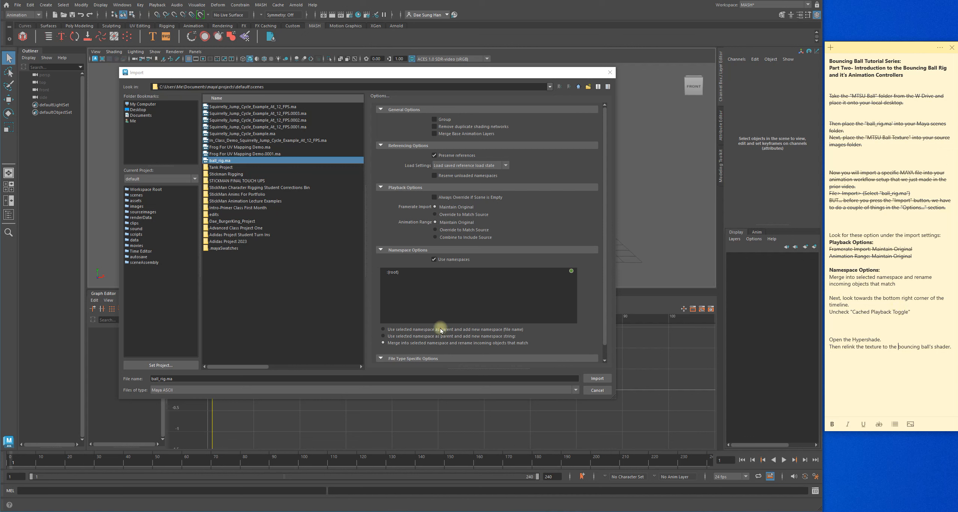
# Step: Set the import to merge into the selected namespace and rename matching incoming objects, and strike through that option in the sticky note
pyautogui.click(403, 342)
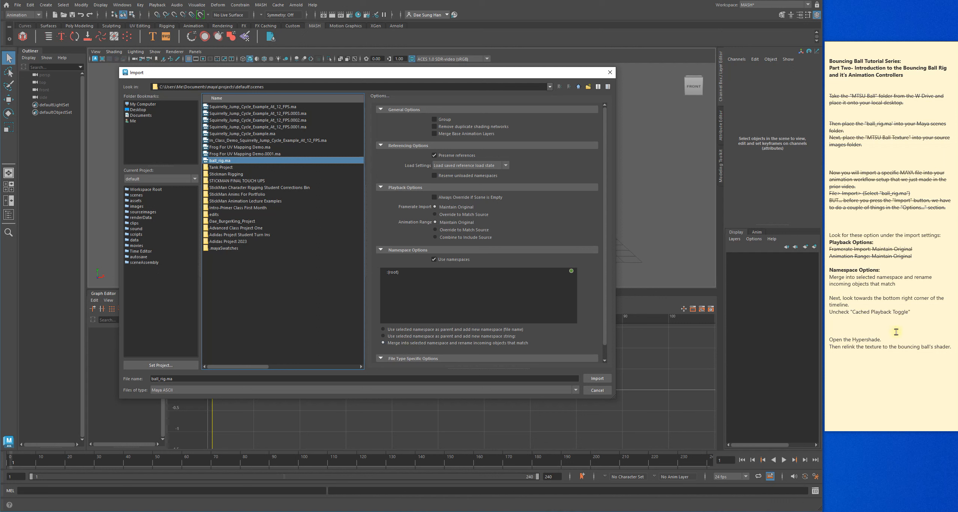
pyautogui.click(893, 283)
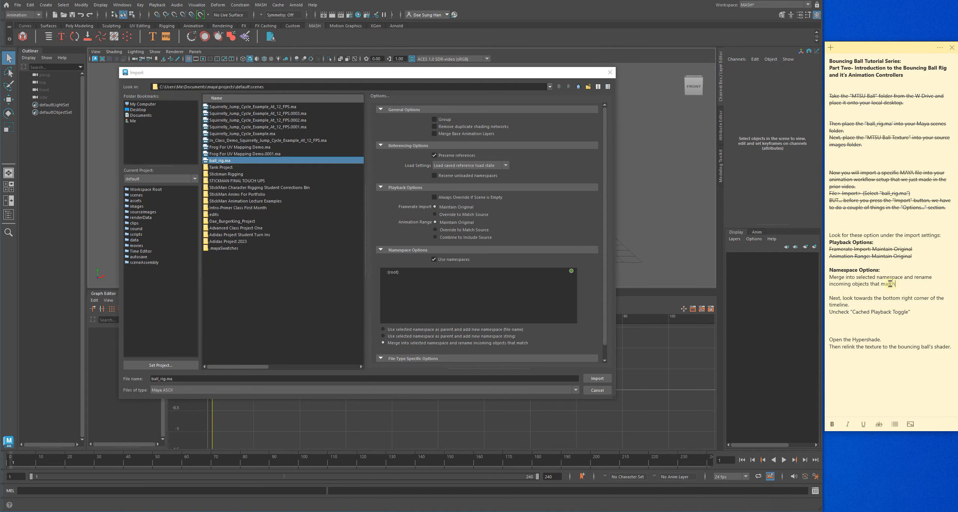
pyautogui.moveTo(891, 284); pyautogui.dragTo(830, 277)
pyautogui.click(878, 425)
pyautogui.click(872, 347)
# Step: Make the Import dialog taller to show the File Type Specific Options, and import "ball_rig.ma" into the scene
pyautogui.scroll(-1, 437, 382)
pyautogui.click(406, 399)
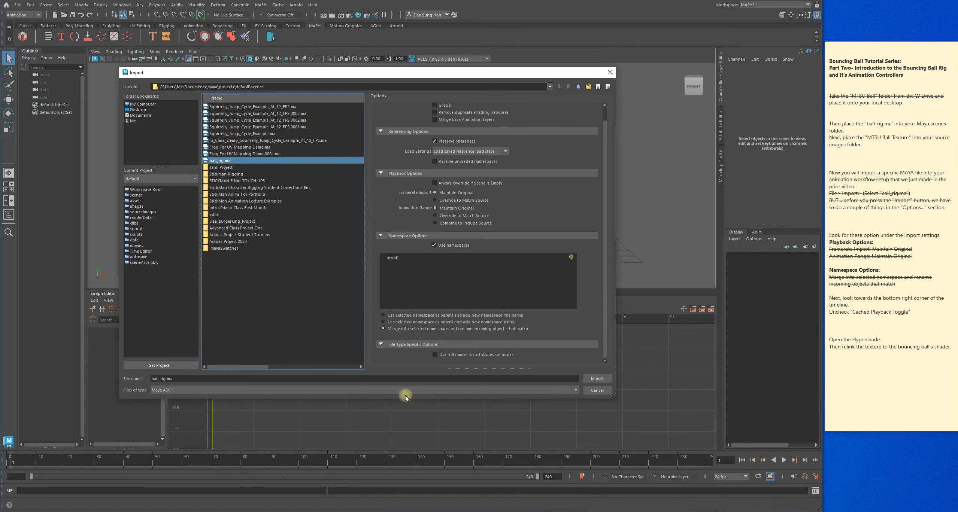
pyautogui.moveTo(404, 401); pyautogui.dragTo(388, 465)
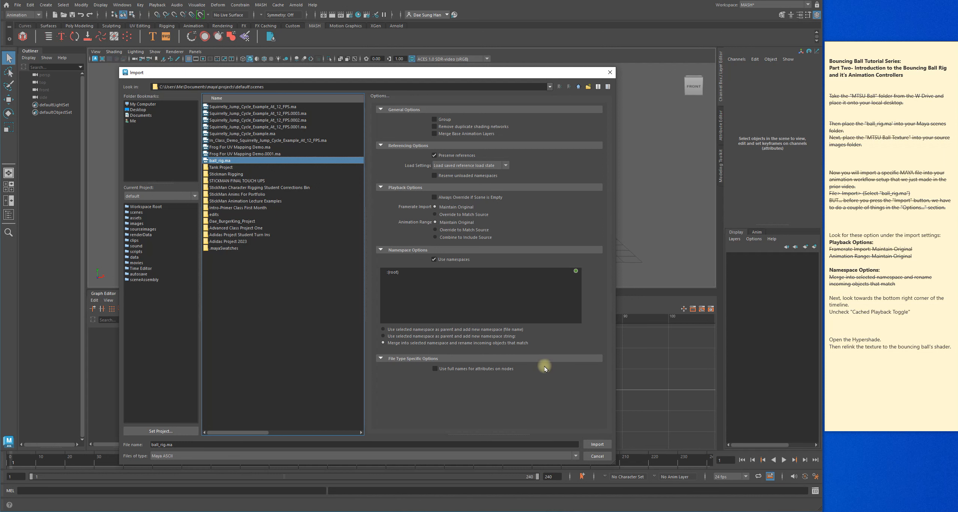
pyautogui.click(597, 445)
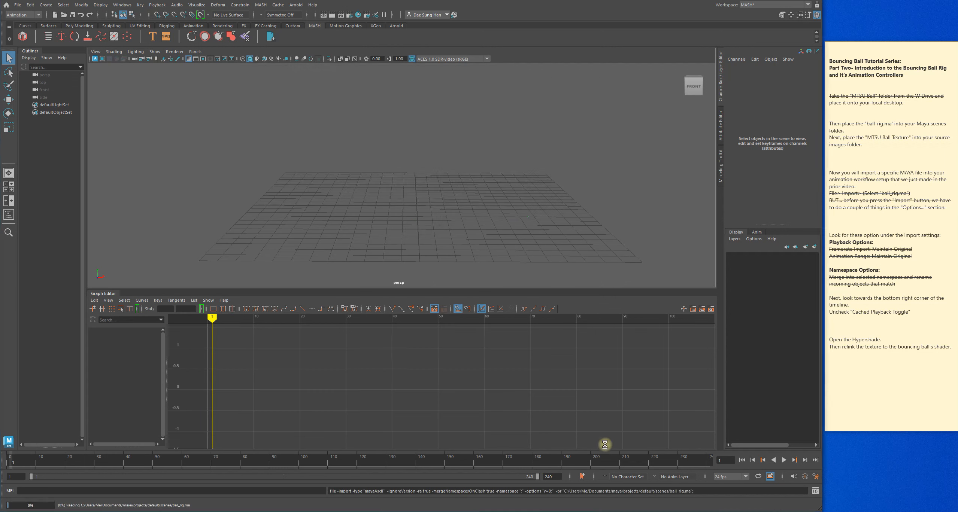
# Step: Frame the imported ball rig in the perspective view and display the ball with its texture
pyautogui.scroll(-5, 473, 148)
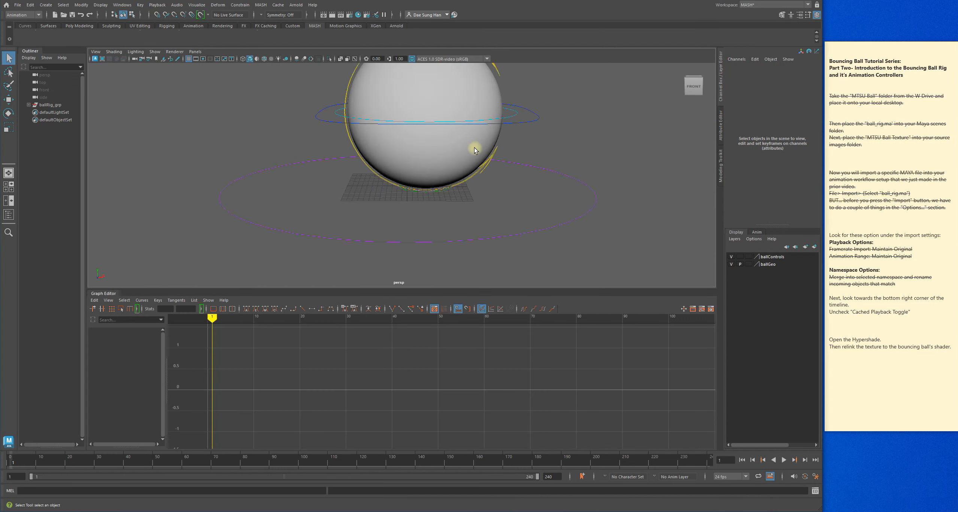
pyautogui.keyDown('alt'); pyautogui.moveTo(484, 165); pyautogui.dragTo(473, 205); pyautogui.keyUp('alt')
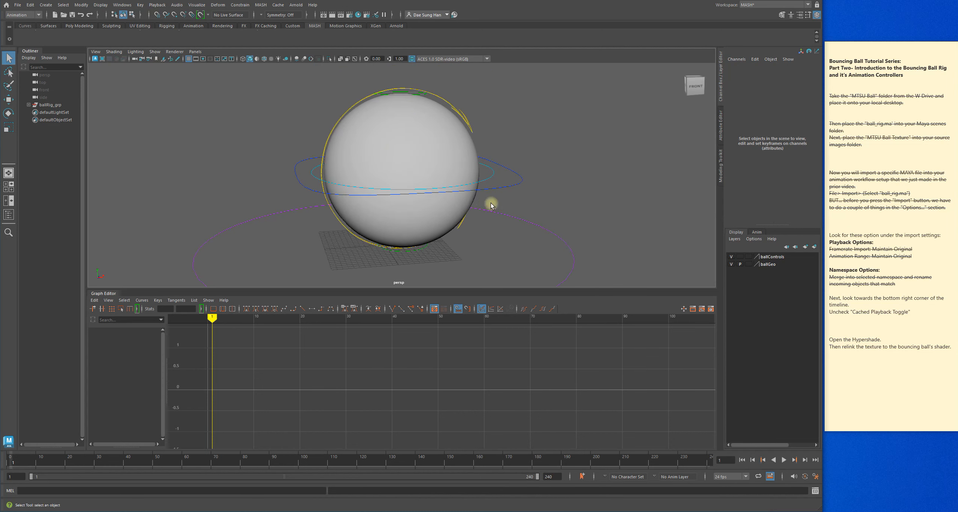
pyautogui.press('6')
pyautogui.moveTo(570, 218)
pyautogui.keyDown('alt'); pyautogui.mouseDown()
pyautogui.moveTo(493, 189)
pyautogui.moveTo(550, 190)
pyautogui.moveTo(543, 231)
pyautogui.moveTo(539, 216)
pyautogui.moveTo(407, 182)
pyautogui.moveTo(508, 193)
pyautogui.moveTo(449, 224)
pyautogui.moveTo(422, 208)
pyautogui.moveTo(400, 240)
pyautogui.moveTo(483, 182)
pyautogui.moveTo(548, 190)
pyautogui.moveTo(440, 196)
pyautogui.moveTo(412, 180)
pyautogui.moveTo(373, 194)
pyautogui.moveTo(424, 193)
pyautogui.mouseUp(); pyautogui.keyUp('alt')
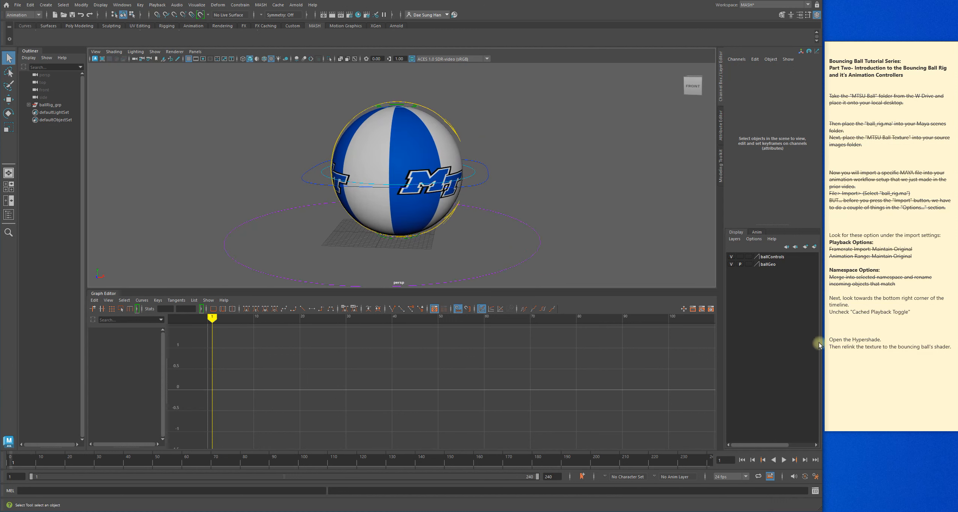
# Step: Turn off the Cached Playback toggle and strike through the sticky note's lines about looking near the timeline and unchecking it
pyautogui.click(871, 306)
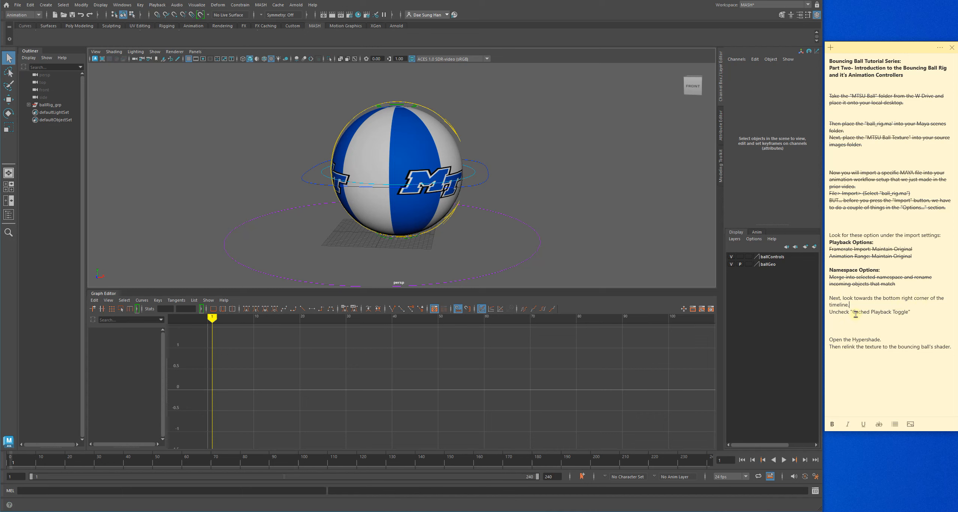
pyautogui.click(770, 476)
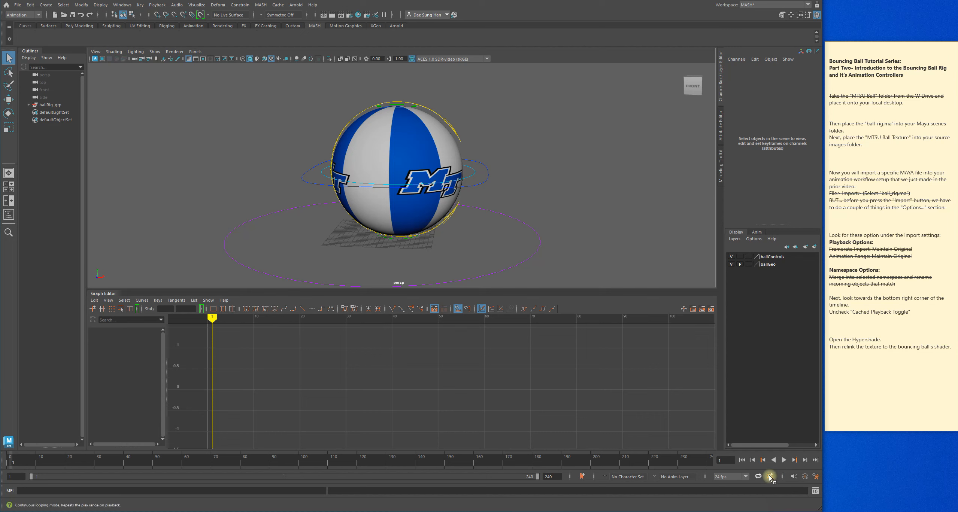
pyautogui.click(912, 311)
pyautogui.moveTo(917, 313); pyautogui.dragTo(820, 298)
pyautogui.click(881, 425)
pyautogui.click(866, 346)
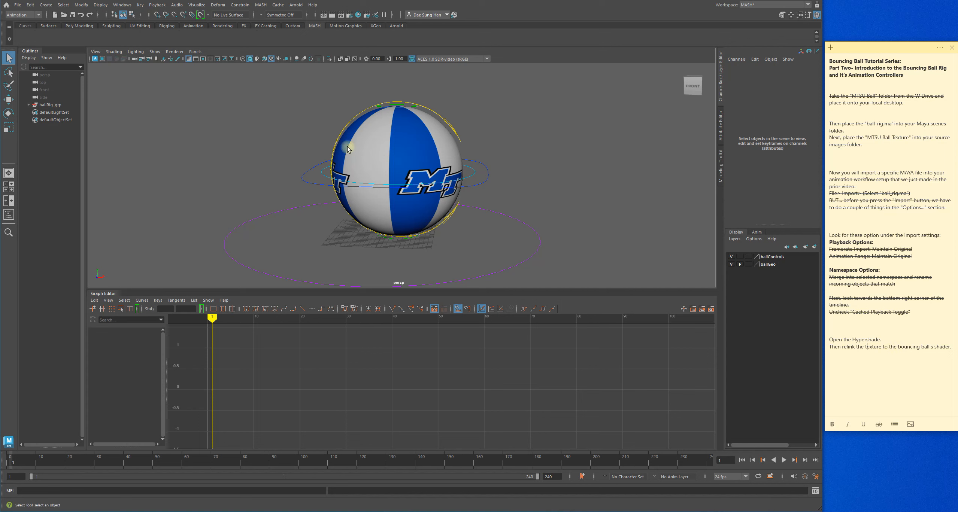
# Step: Open the Hypershade and make its window taller
pyautogui.click(384, 147)
pyautogui.click(605, 155)
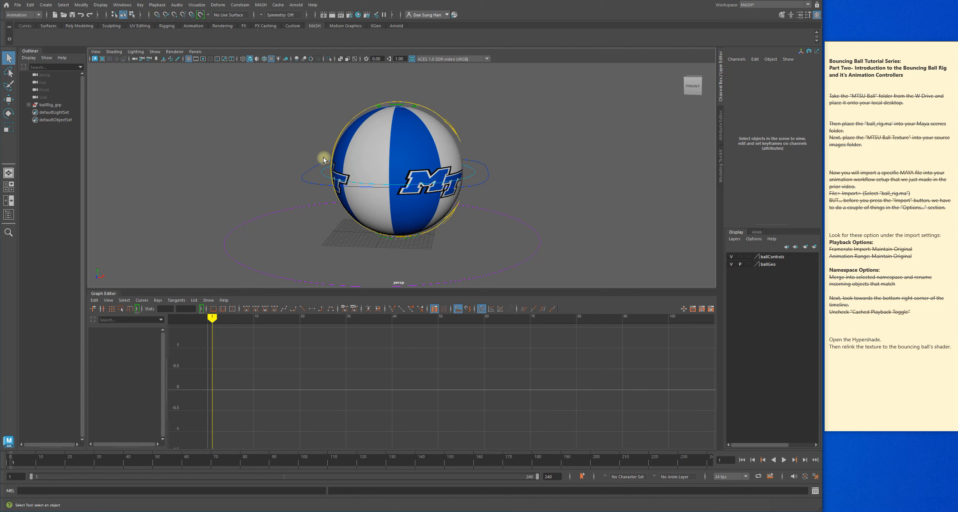
pyautogui.keyDown('alt'); pyautogui.moveTo(565, 187); pyautogui.dragTo(588, 165); pyautogui.keyUp('alt')
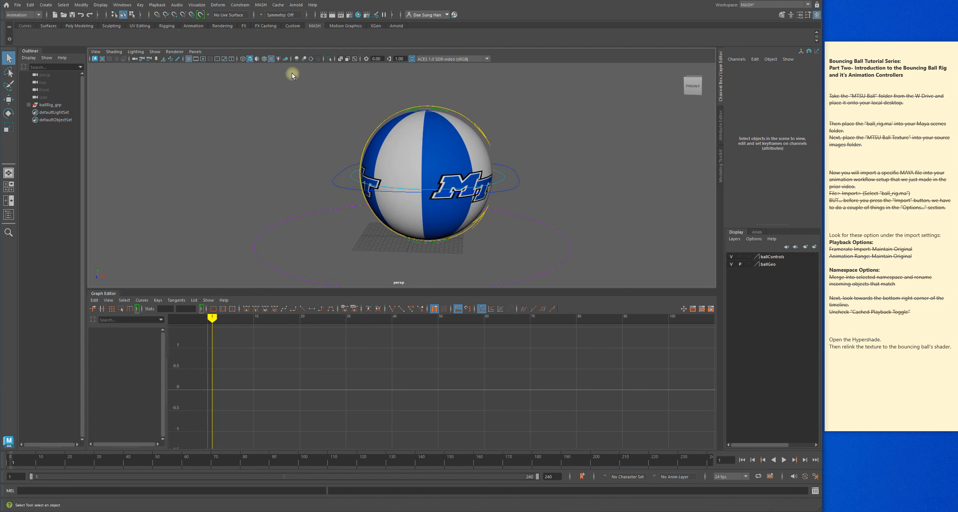
pyautogui.click(360, 15)
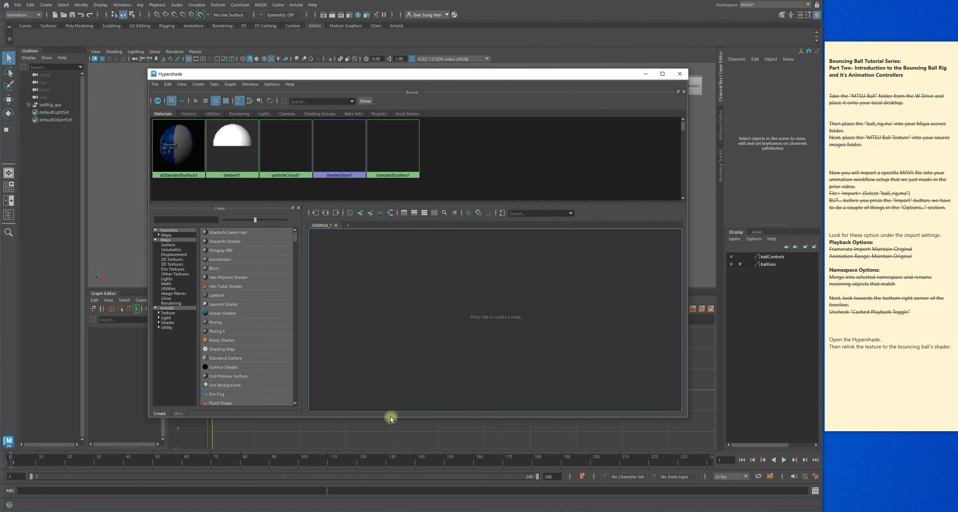
pyautogui.moveTo(394, 420); pyautogui.dragTo(394, 486)
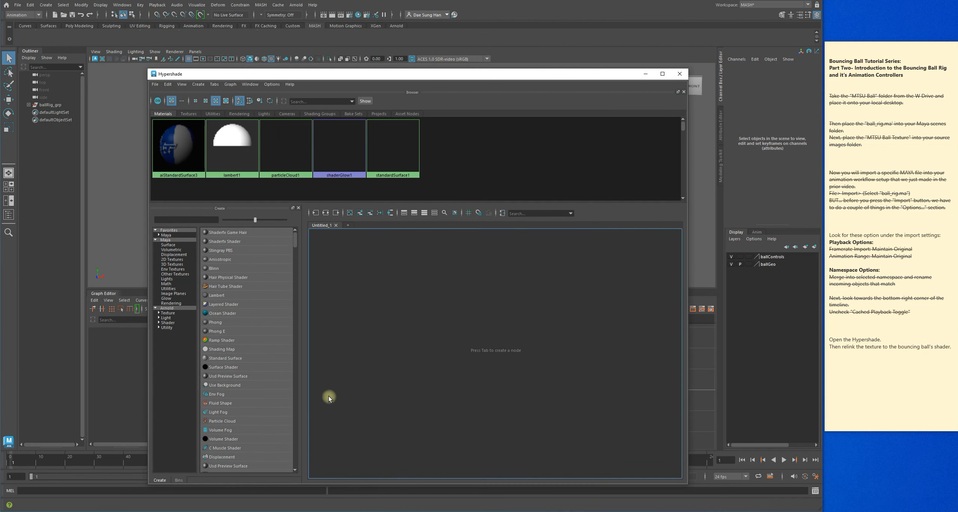
# Step: Select the ball geometry in the viewport and graph its material network in the Hypershade work area
pyautogui.moveTo(460, 76); pyautogui.dragTo(406, 214)
pyautogui.click(414, 149)
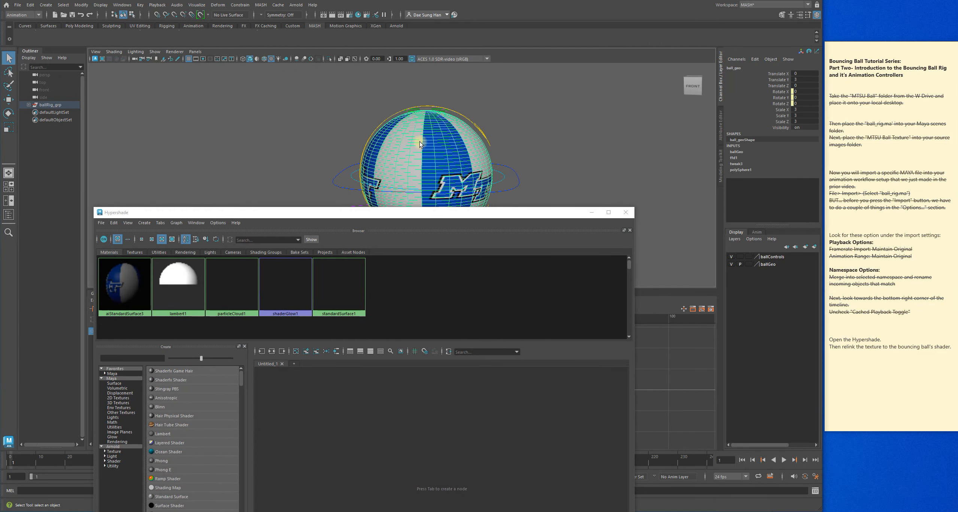
pyautogui.moveTo(394, 215); pyautogui.dragTo(421, 91)
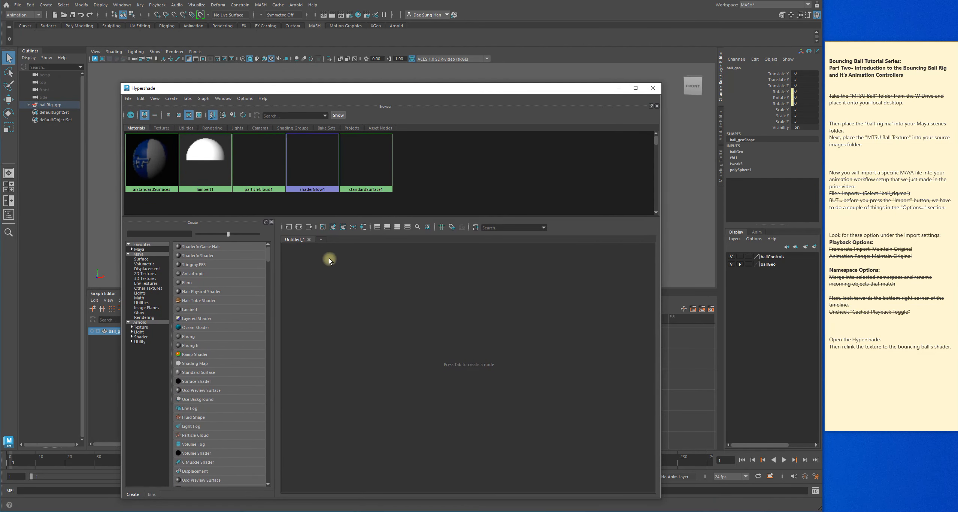
pyautogui.click(364, 228)
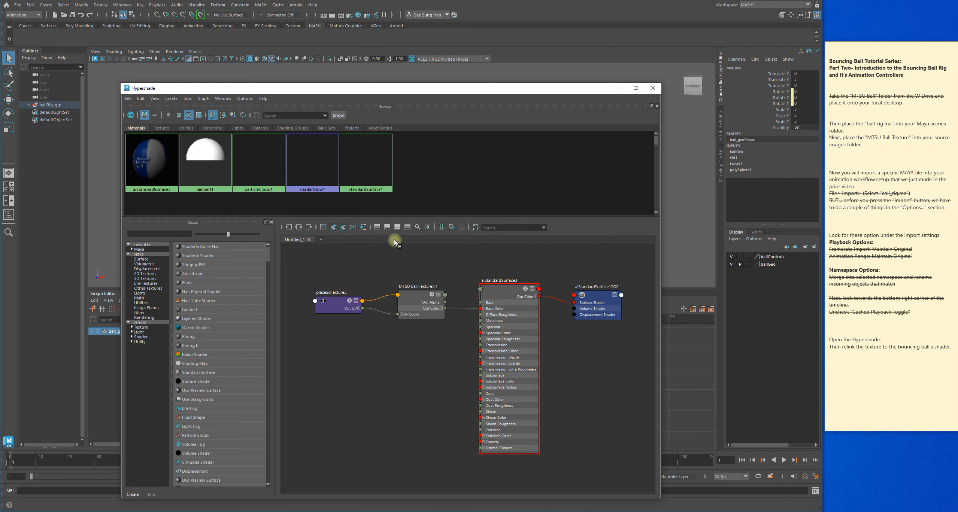
# Step: Shift the aiStandardSurface3, MTSU Ball Texture.tif and place2dTexture3 nodes slightly within the shader graph
pyautogui.moveTo(507, 287); pyautogui.dragTo(500, 278)
pyautogui.click(411, 291)
pyautogui.moveTo(412, 292); pyautogui.dragTo(408, 283)
pyautogui.moveTo(340, 296); pyautogui.dragTo(332, 292)
# Step: Rename the aiStandardSurface3 shader node to "ai MTSU ball shader"
pyautogui.doubleClick(487, 271)
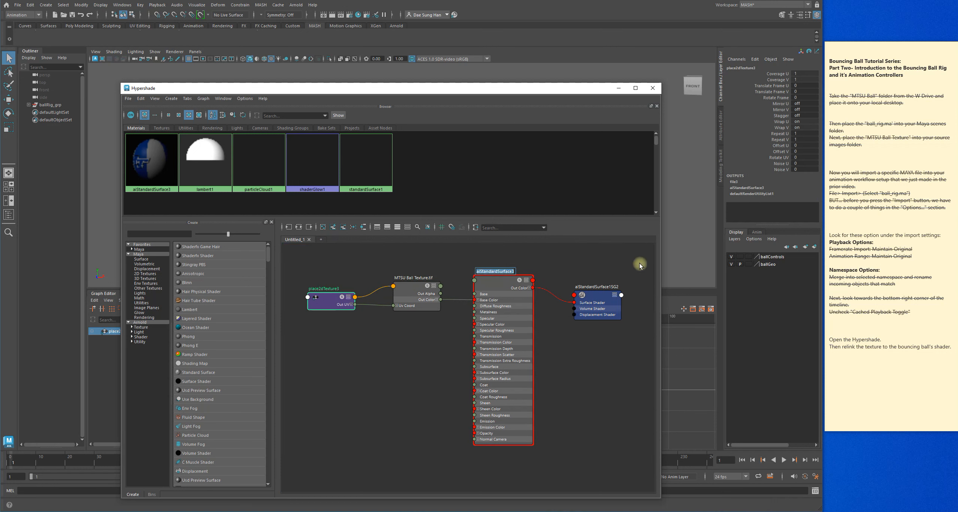
pyautogui.write('ai ')
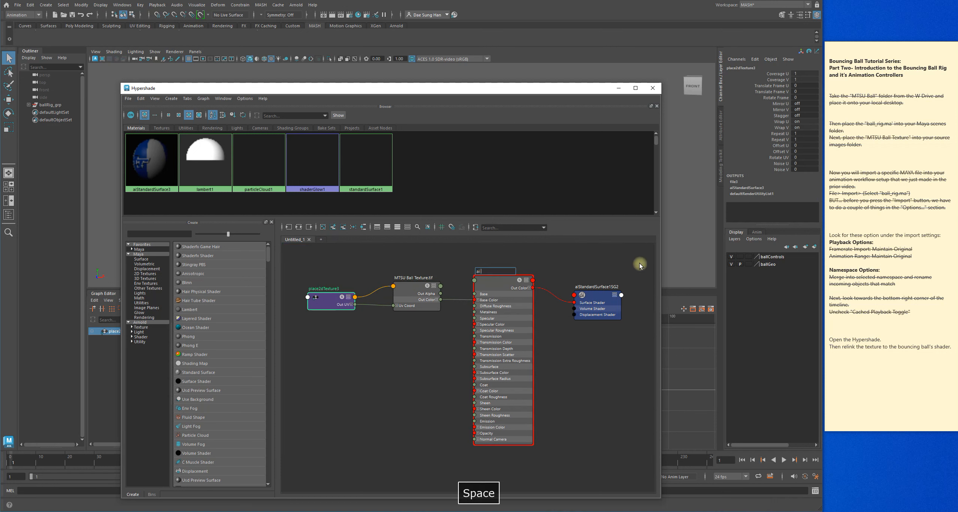
pyautogui.write('MTSU')
pyautogui.press('BackSpace')
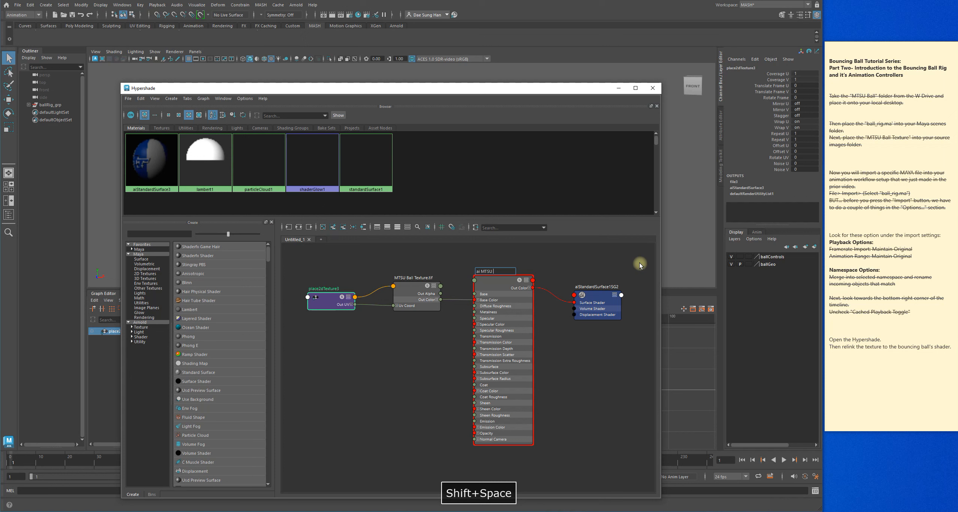
pyautogui.write('ball ')
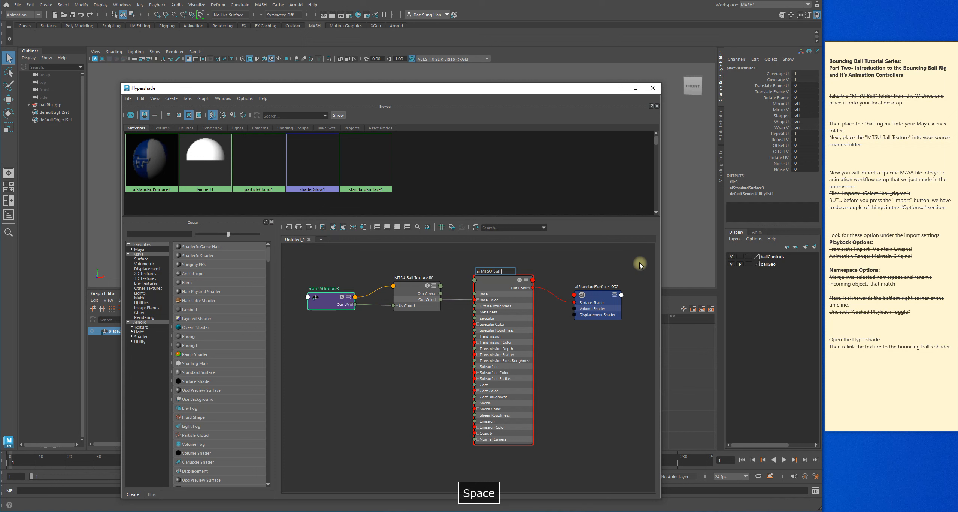
pyautogui.write('Shader')
pyautogui.press('Return')
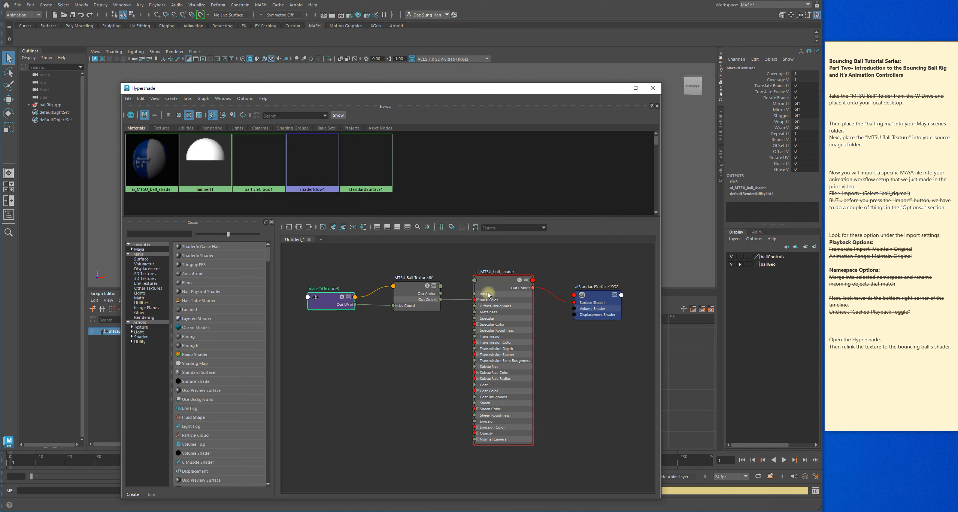
# Step: Adjust the positions of the ball shader, MTSU Ball Texture.tif and place2dTexture3 nodes in the graph
pyautogui.moveTo(412, 289)
pyautogui.mouseDown()
pyautogui.moveTo(416, 283)
pyautogui.moveTo(405, 285)
pyautogui.mouseUp()
pyautogui.moveTo(499, 277); pyautogui.dragTo(497, 278)
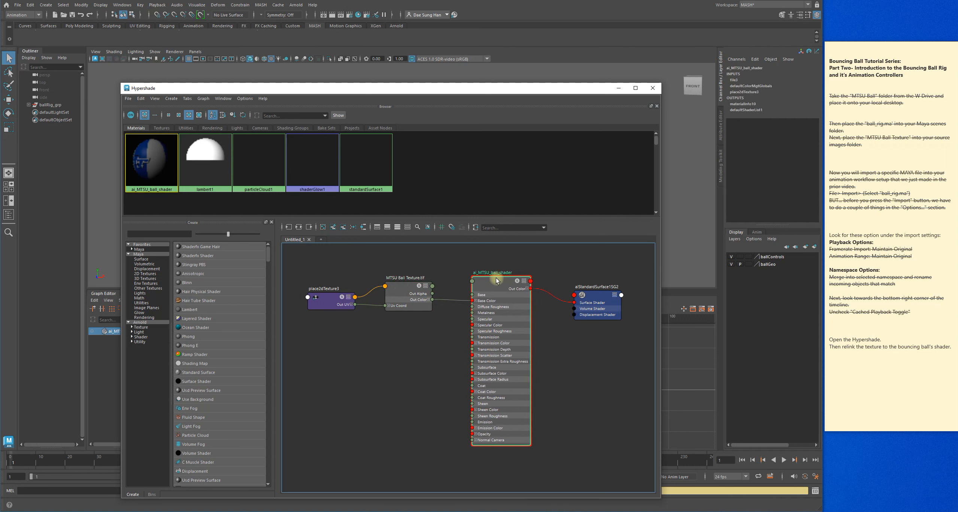
pyautogui.moveTo(418, 284); pyautogui.dragTo(417, 284)
pyautogui.moveTo(325, 295); pyautogui.dragTo(320, 283)
# Step: Select the MTSU Ball Texture.tif node, move the Hypershade clear of the side panels and show the node's attributes in the Attribute Editor
pyautogui.moveTo(400, 292); pyautogui.dragTo(411, 288)
pyautogui.moveTo(465, 80); pyautogui.dragTo(405, 64)
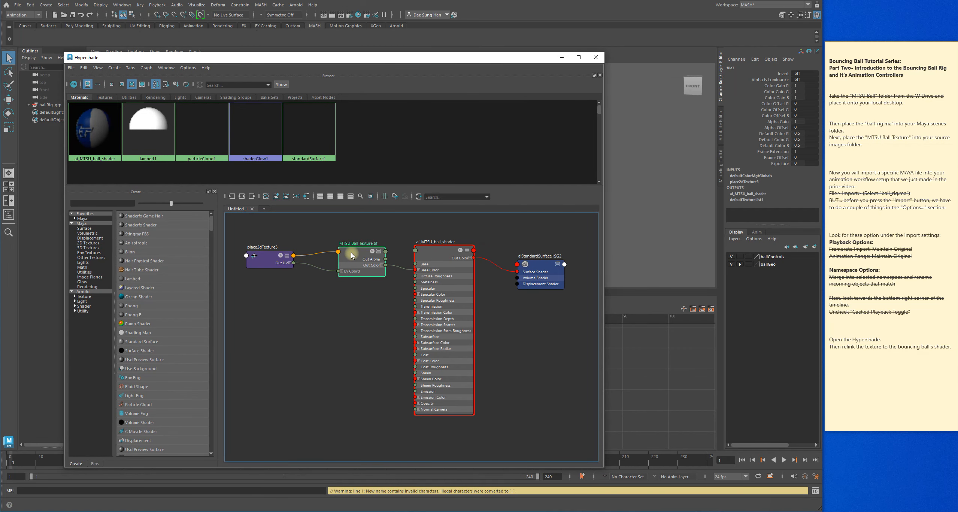
pyautogui.click(719, 125)
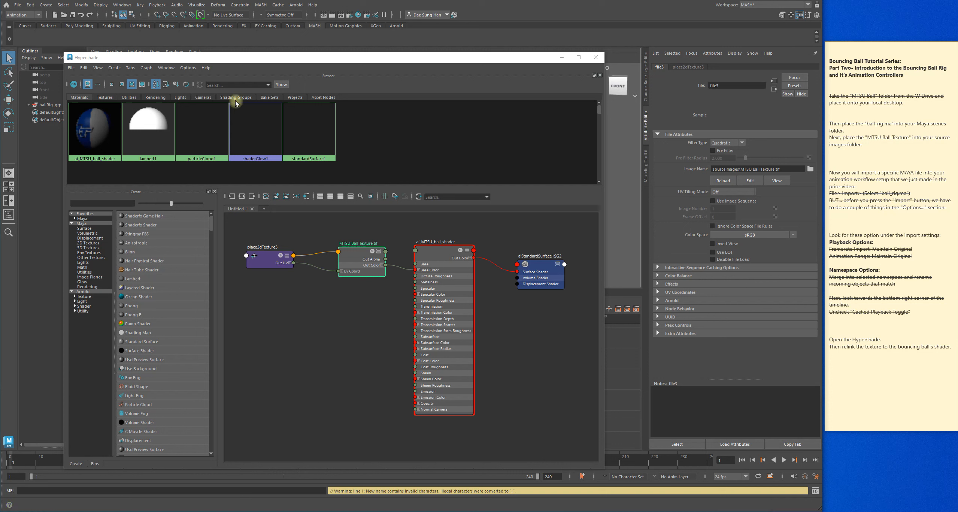
pyautogui.click(127, 5)
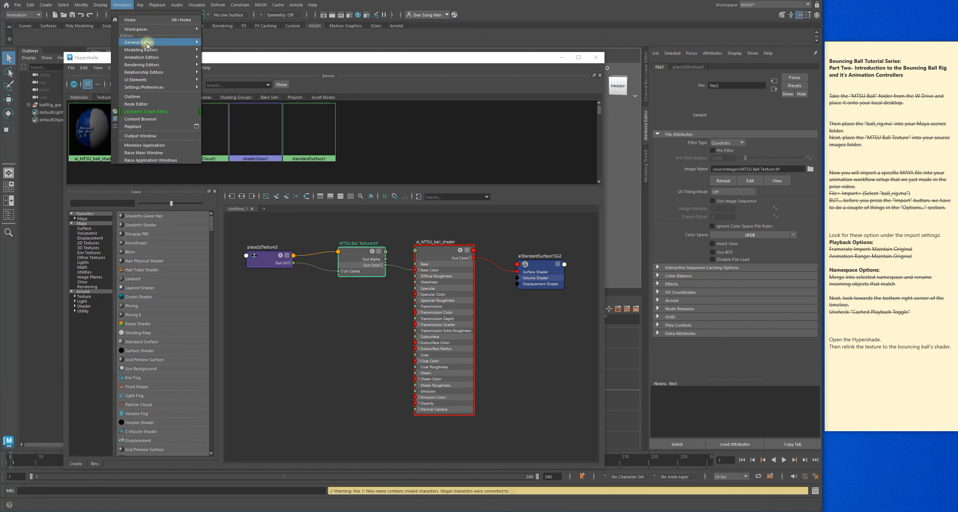
pyautogui.moveTo(183, 45)
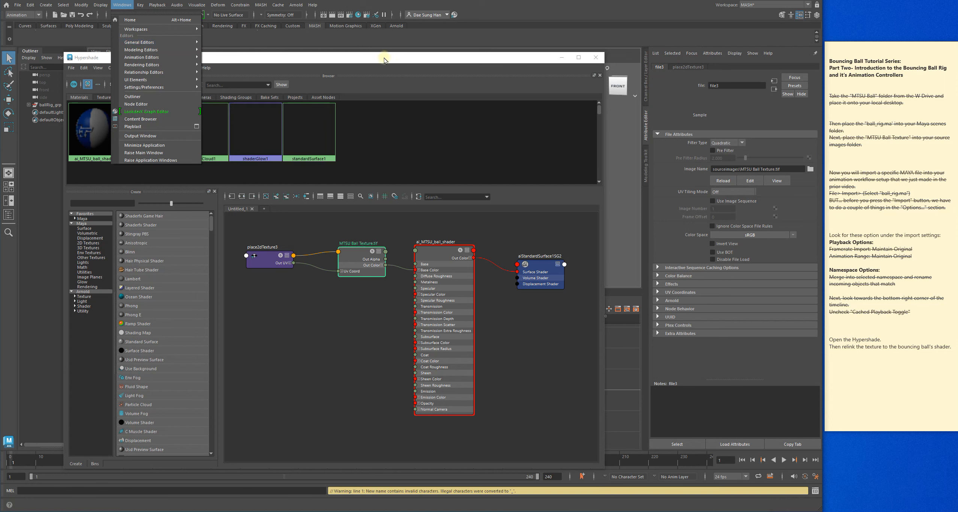
pyautogui.click(508, 72)
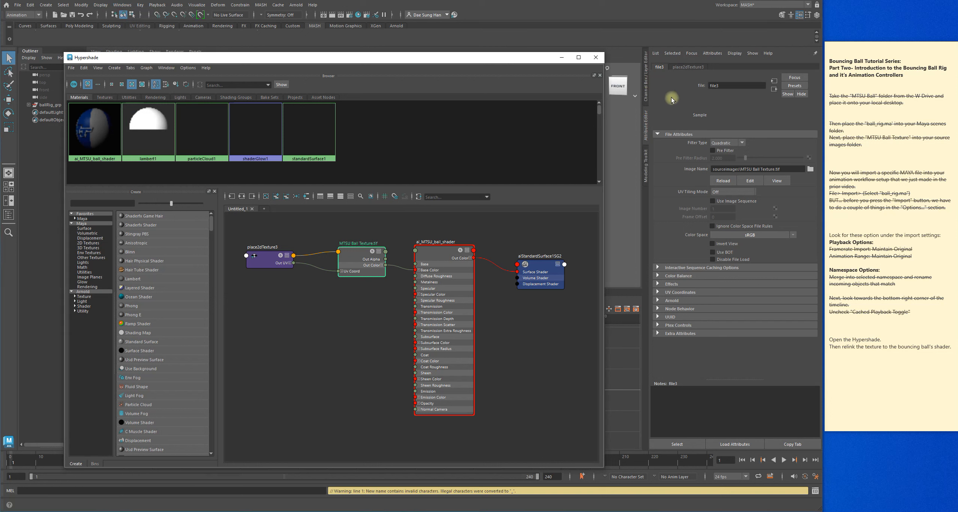
# Step: Rename the ball texture's file node from its attributes to "MTSU Ball Texture"
pyautogui.moveTo(361, 257); pyautogui.dragTo(348, 248)
pyautogui.doubleClick(715, 86)
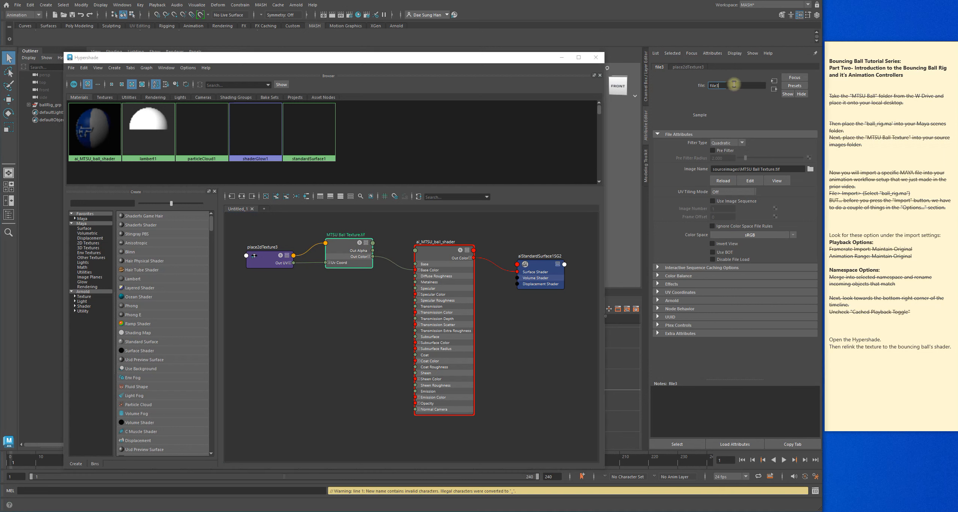
pyautogui.write('MTSU ')
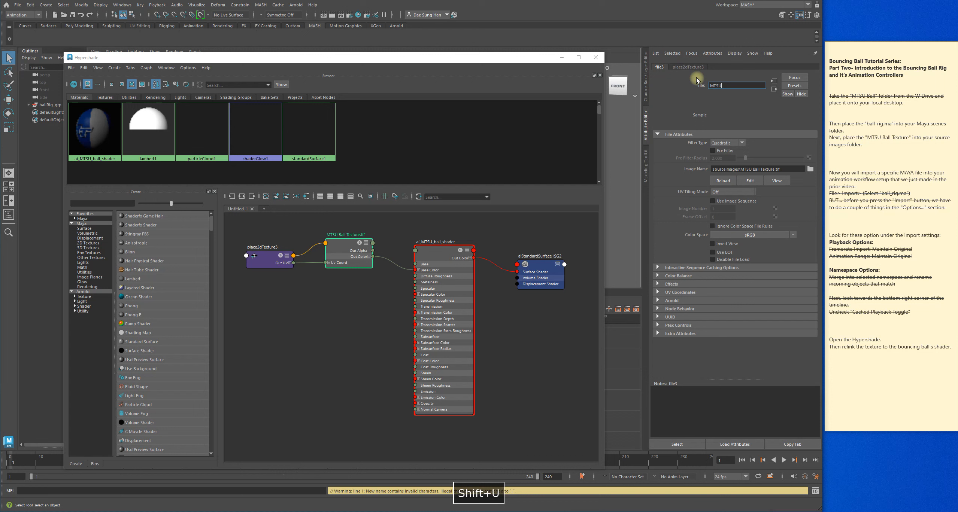
pyautogui.write('Ba')
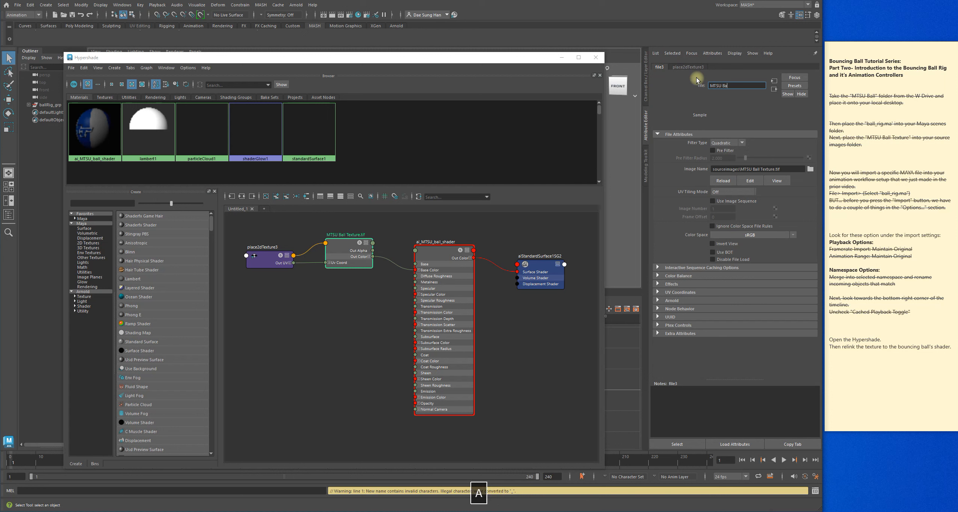
pyautogui.write('ll Texture')
pyautogui.press('Return')
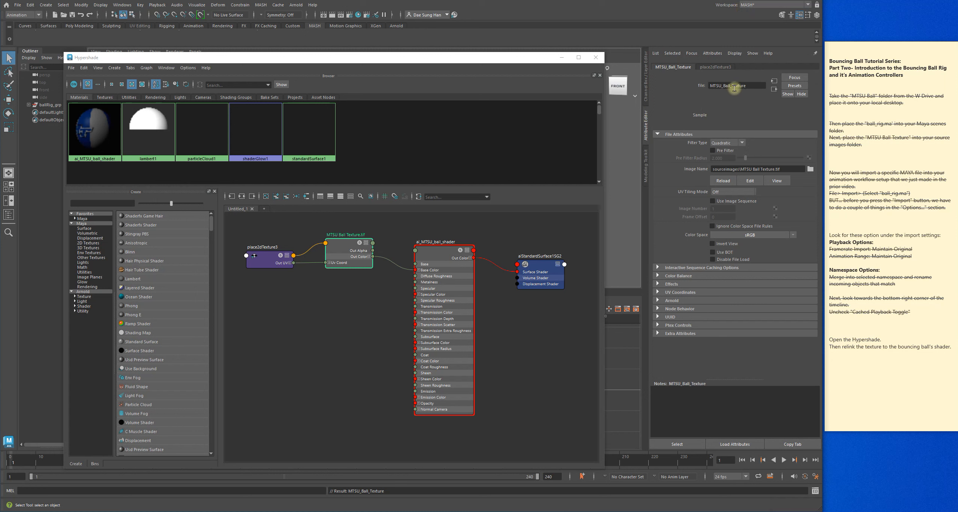
# Step: Reposition the place2dTexture3 and MTSU Ball Texture.tif nodes beside the ball shader in the graph
pyautogui.moveTo(331, 256); pyautogui.dragTo(334, 261)
pyautogui.moveTo(258, 258); pyautogui.dragTo(268, 259)
pyautogui.moveTo(352, 256); pyautogui.dragTo(367, 260)
pyautogui.moveTo(279, 257); pyautogui.dragTo(279, 259)
pyautogui.moveTo(366, 254); pyautogui.dragTo(361, 257)
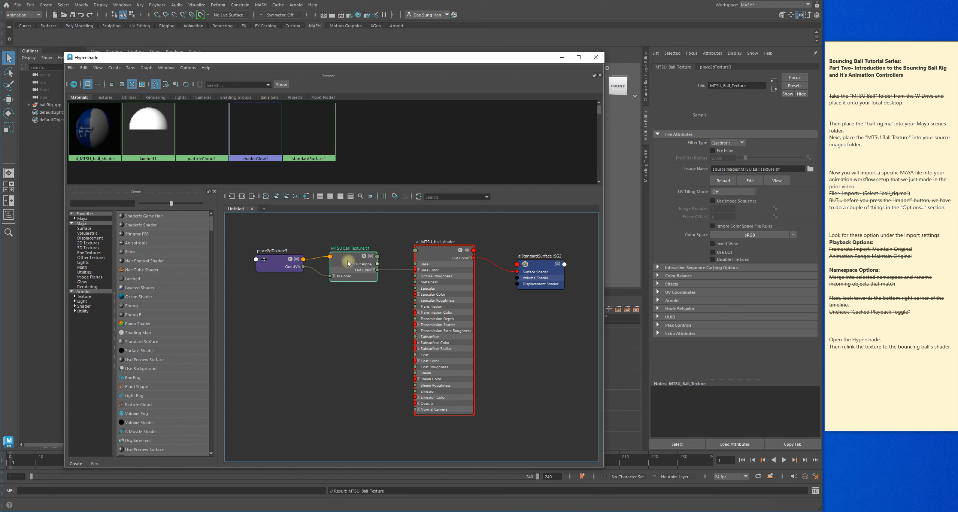
pyautogui.moveTo(279, 262); pyautogui.dragTo(272, 269)
pyautogui.moveTo(345, 267)
pyautogui.mouseDown()
pyautogui.moveTo(364, 257)
pyautogui.moveTo(353, 255)
pyautogui.mouseUp()
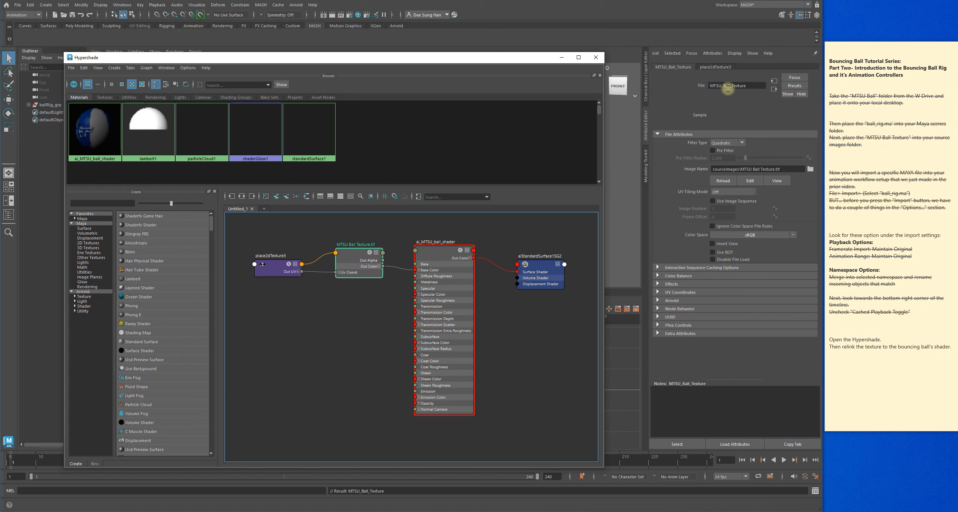
# Step: Finish aligning the place2dTexture3, MTSU Ball Texture.tif and ai_MTSU_ball_shader nodes in the graph and close the Hypershade
pyautogui.moveTo(271, 263)
pyautogui.mouseDown()
pyautogui.moveTo(273, 246)
pyautogui.moveTo(267, 256)
pyautogui.mouseUp()
pyautogui.moveTo(362, 256)
pyautogui.mouseDown()
pyautogui.moveTo(363, 244)
pyautogui.moveTo(356, 257)
pyautogui.mouseUp()
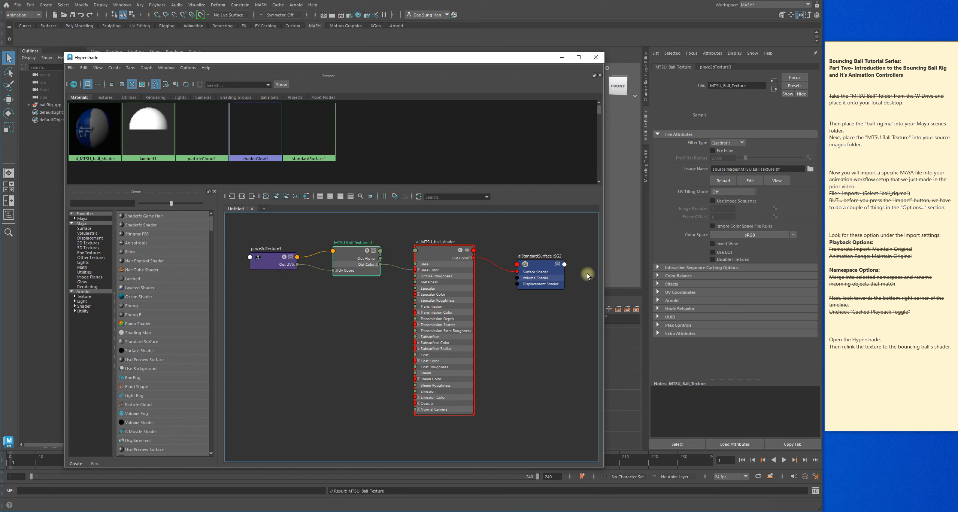
pyautogui.moveTo(356, 253); pyautogui.dragTo(358, 253)
pyautogui.moveTo(446, 257); pyautogui.dragTo(447, 257)
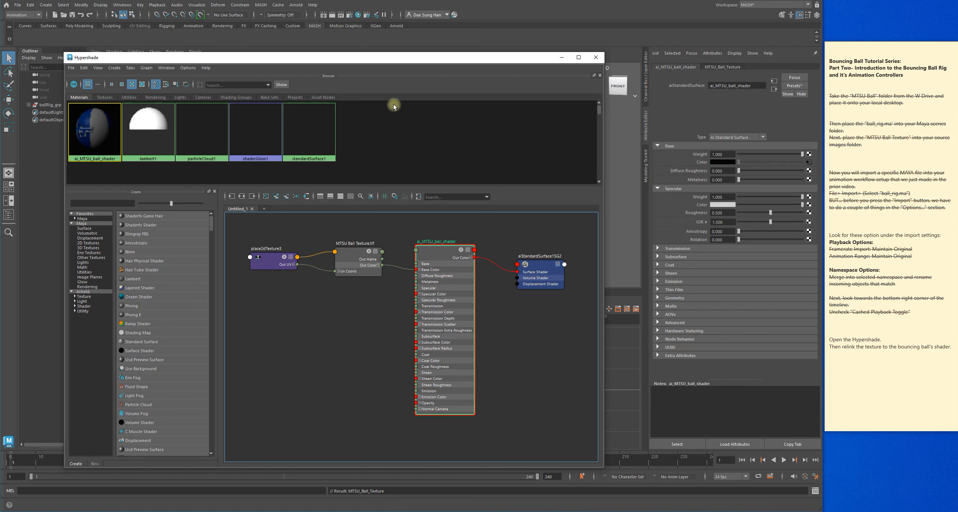
pyautogui.click(595, 58)
pyautogui.click(514, 180)
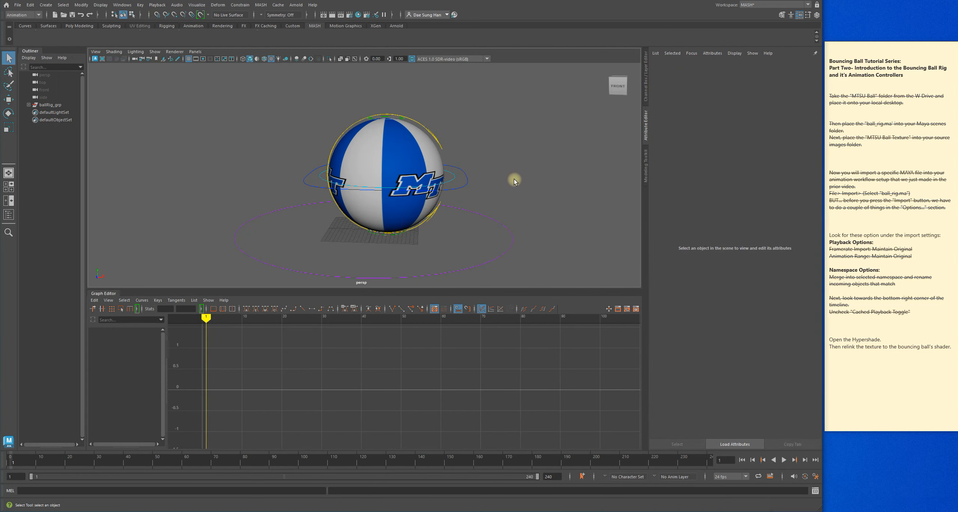
# Step: Show the viewport with textures, turn Use default material on and off again, and view the ball from another angle
pyautogui.press('6')
pyautogui.click(115, 52)
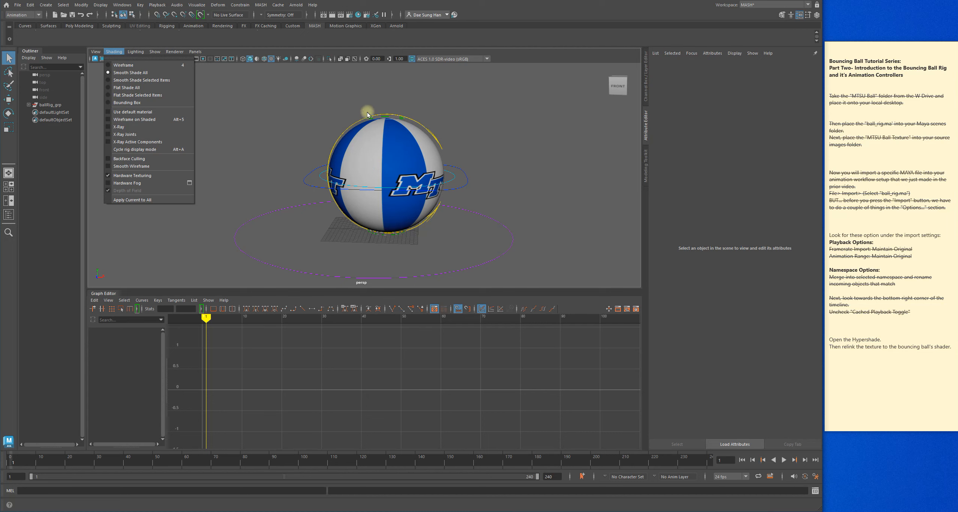
pyautogui.click(110, 113)
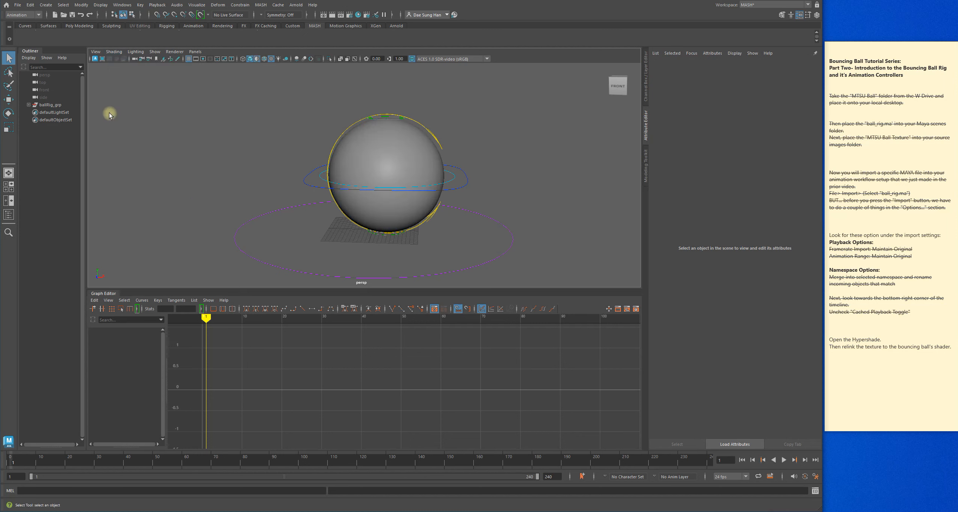
pyautogui.click(114, 52)
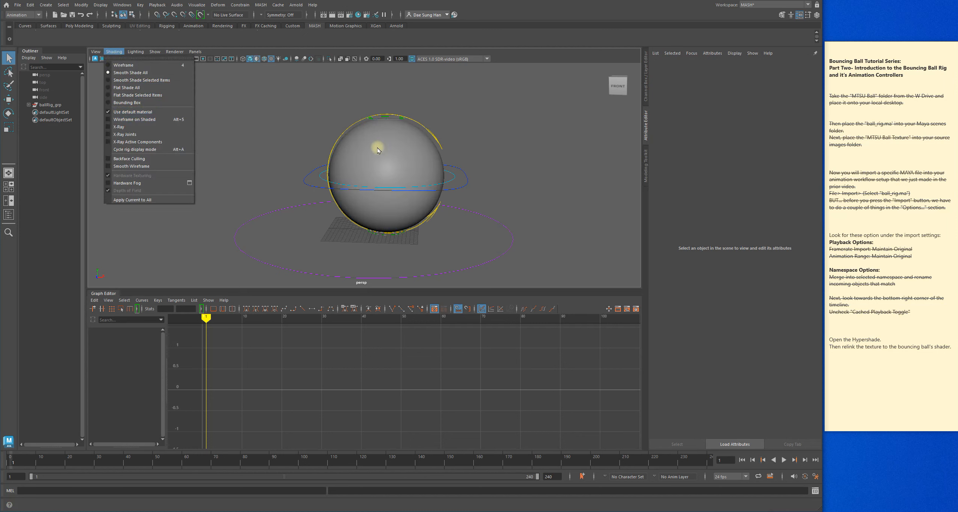
pyautogui.click(136, 113)
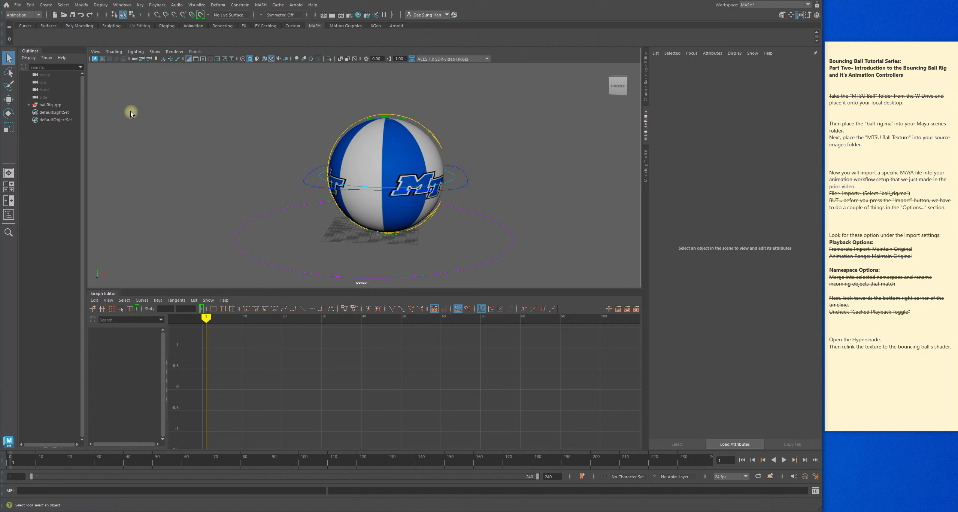
pyautogui.keyDown('alt'); pyautogui.moveTo(502, 160); pyautogui.dragTo(462, 182); pyautogui.keyUp('alt')
# Step: Strike through the two lines about opening the Hypershade and relinking the ball's texture in the sticky note
pyautogui.click(929, 348)
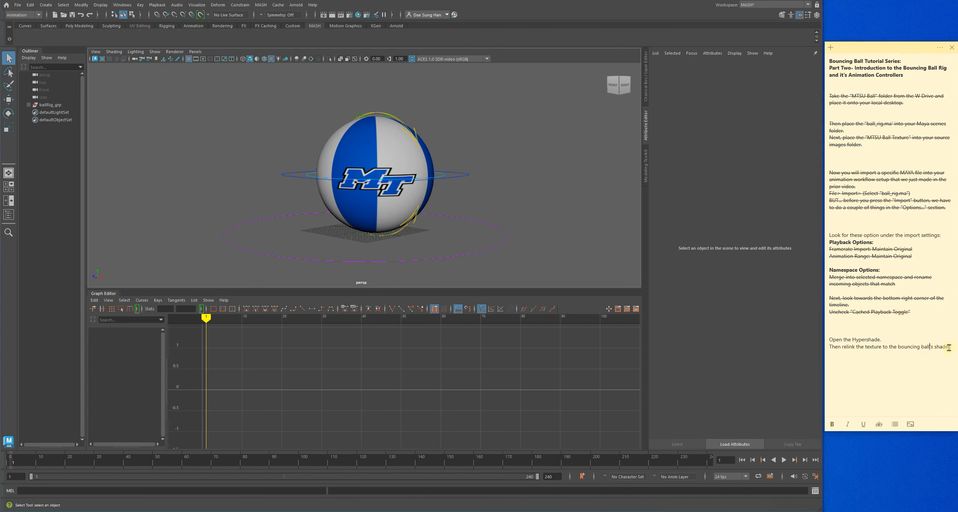
pyautogui.moveTo(953, 348); pyautogui.dragTo(819, 339)
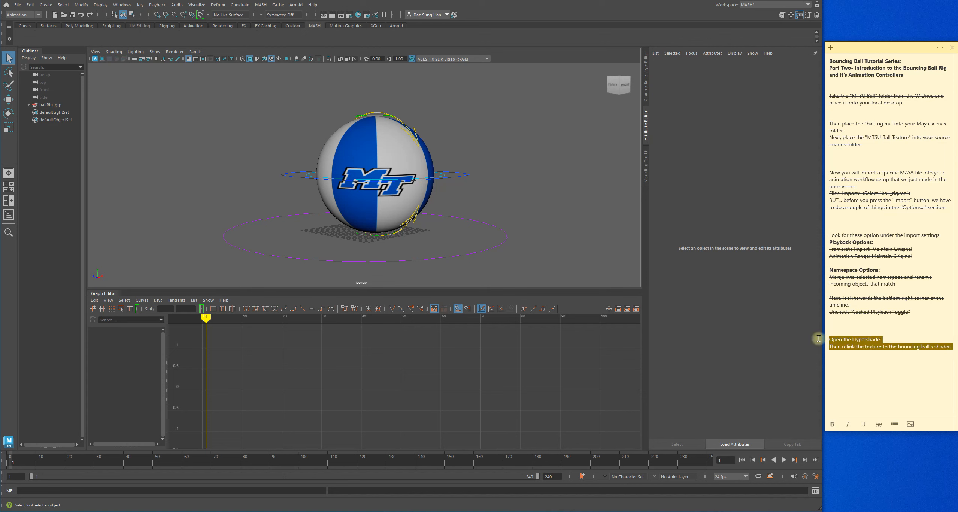
pyautogui.click(878, 424)
# Step: Select the topSquash control with the Move tool, show the Channel Box / Layer Editor and clear the selection
pyautogui.keyDown('alt'); pyautogui.moveTo(475, 214); pyautogui.dragTo(423, 138); pyautogui.keyUp('alt')
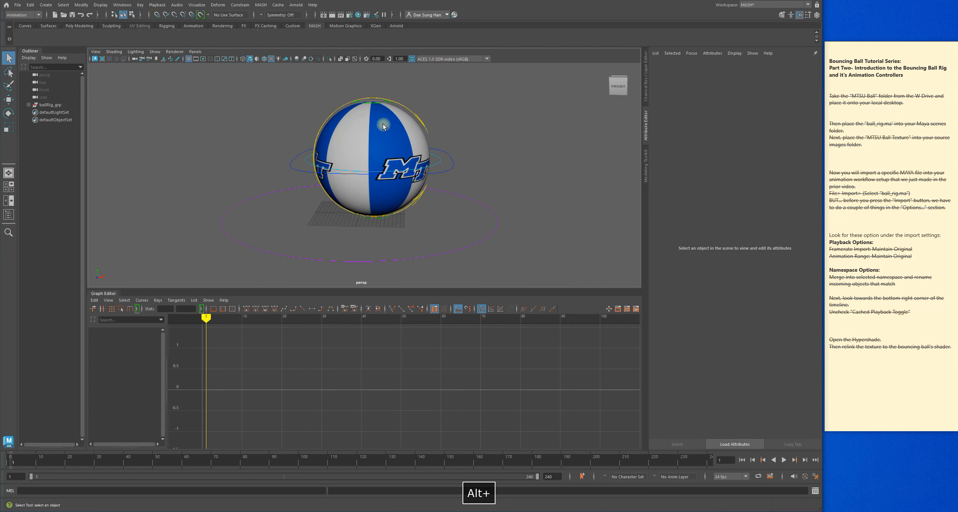
pyautogui.click(377, 102)
pyautogui.keyDown('alt'); pyautogui.moveTo(376, 101); pyautogui.dragTo(423, 143); pyautogui.keyUp('alt')
pyautogui.press('w')
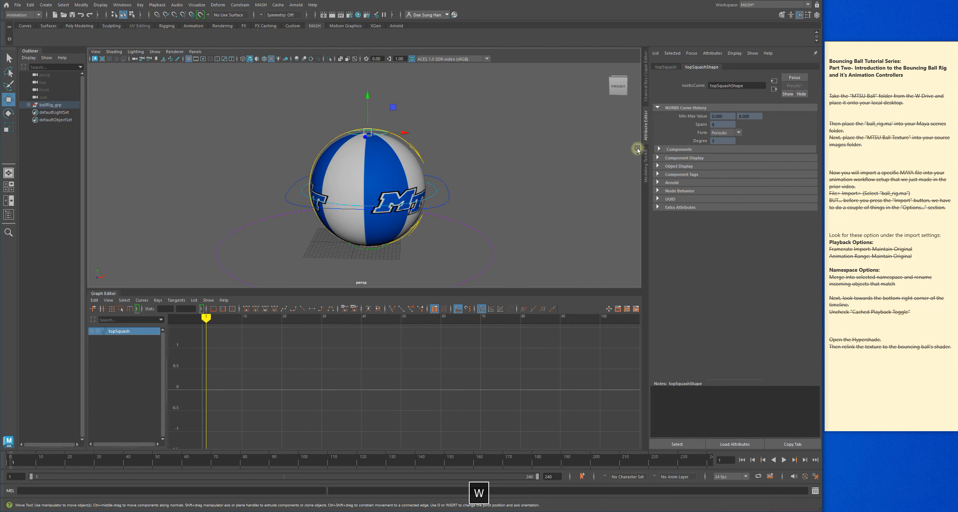
pyautogui.click(816, 17)
pyautogui.keyDown('alt'); pyautogui.moveTo(553, 145); pyautogui.dragTo(519, 152, button='right'); pyautogui.keyUp('alt')
pyautogui.click(636, 241)
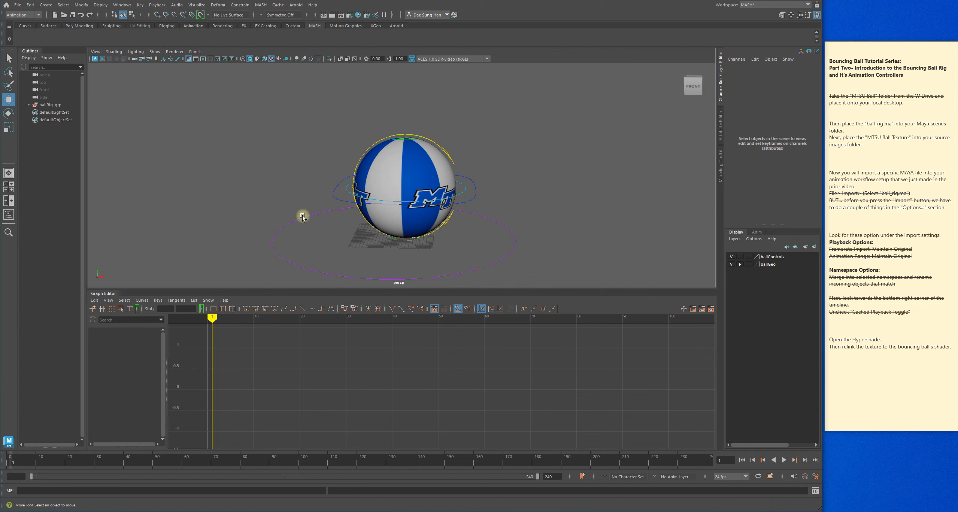
# Step: Toggle the ballGeo layer's visibility off and on, and cancel its Edit Layer settings without changes
pyautogui.click(777, 265)
pyautogui.click(732, 264)
pyautogui.click(732, 264)
pyautogui.doubleClick(732, 266)
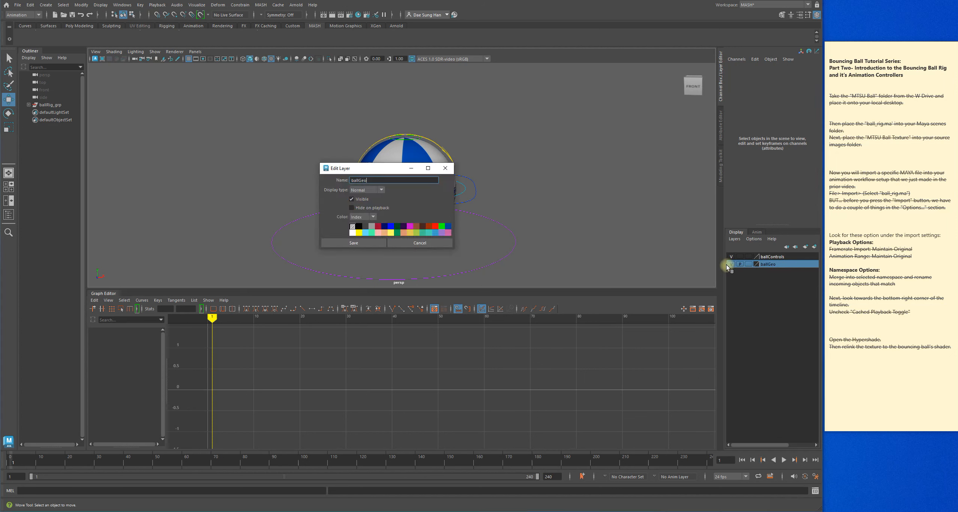
pyautogui.click(395, 243)
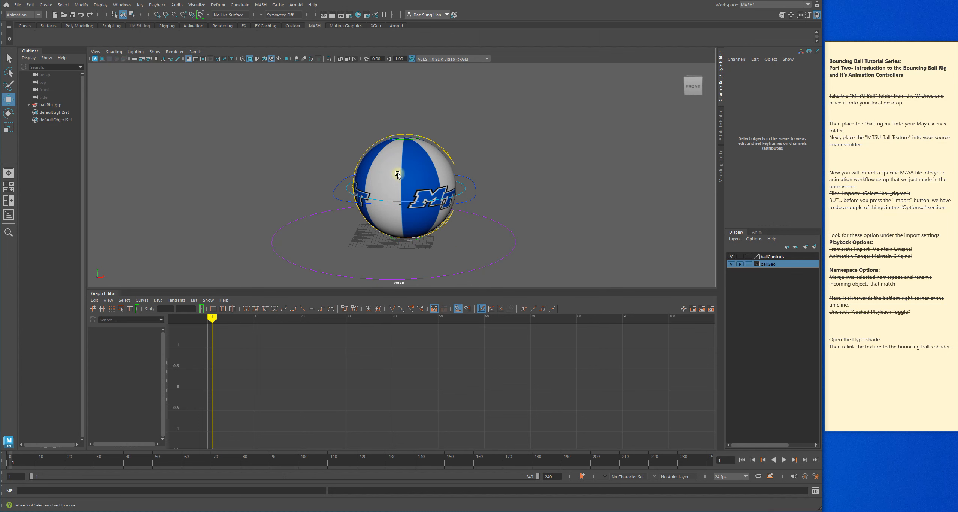
# Step: Switch through the top and four-view layouts back to the perspective view and enlarge the viewport above the Graph Editor
pyautogui.press('space')
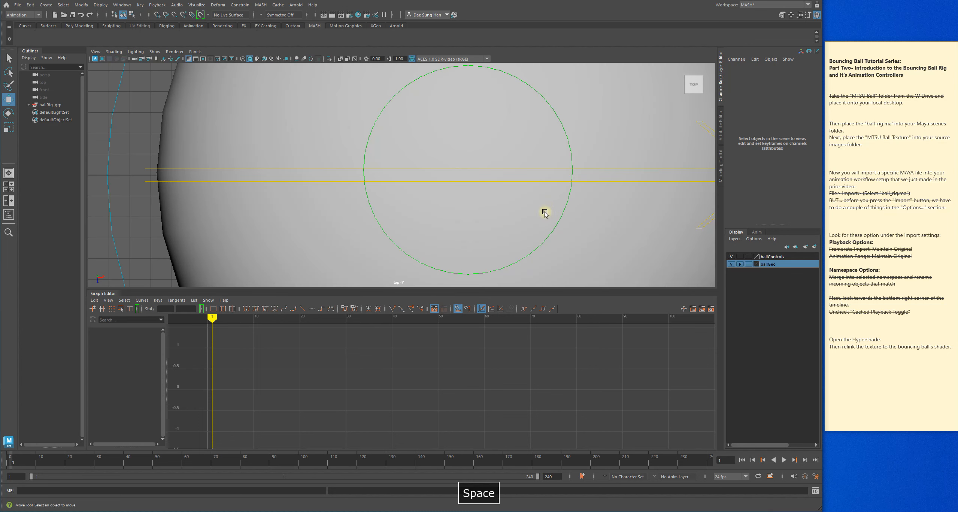
pyautogui.press('space')
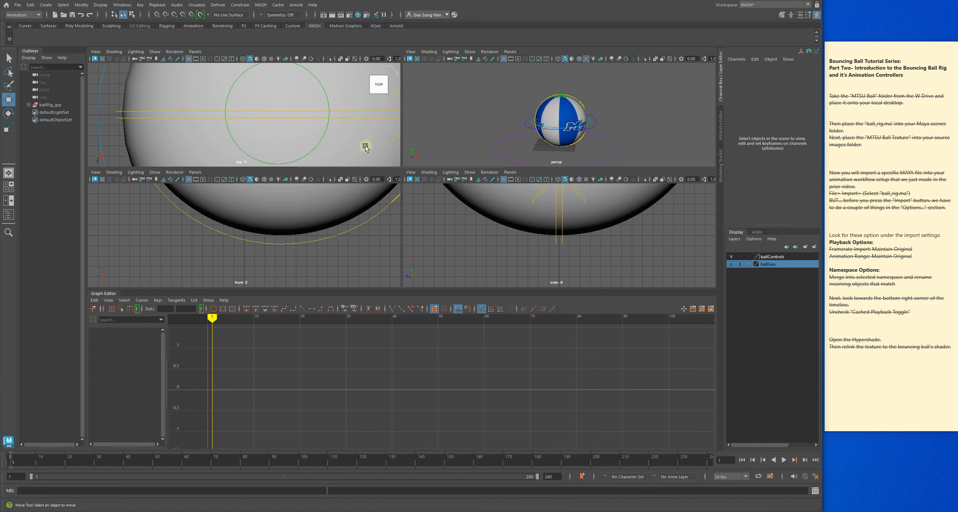
pyautogui.keyDown('alt'); pyautogui.moveTo(486, 103); pyautogui.dragTo(487, 104); pyautogui.keyUp('alt')
pyautogui.press('space')
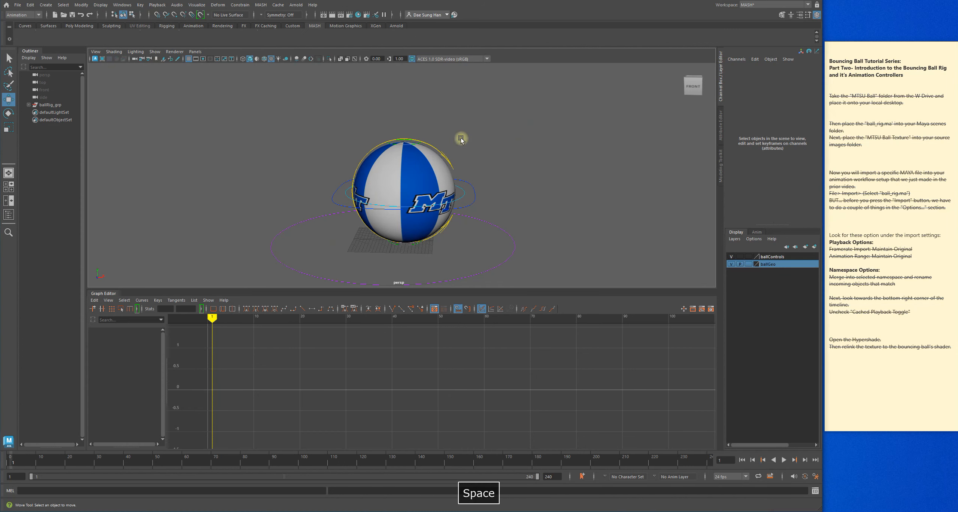
pyautogui.keyDown('alt'); pyautogui.moveTo(415, 176); pyautogui.dragTo(422, 223); pyautogui.keyUp('alt')
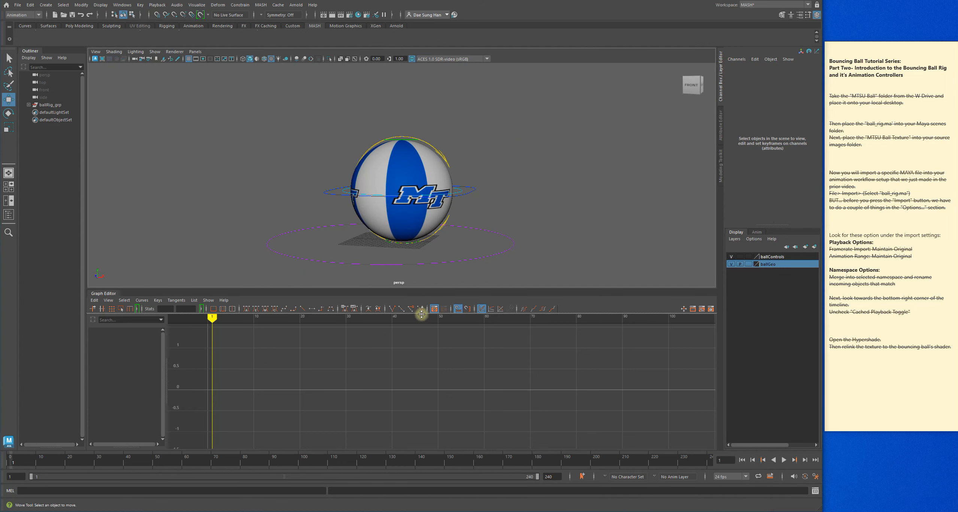
pyautogui.moveTo(420, 289); pyautogui.dragTo(423, 323)
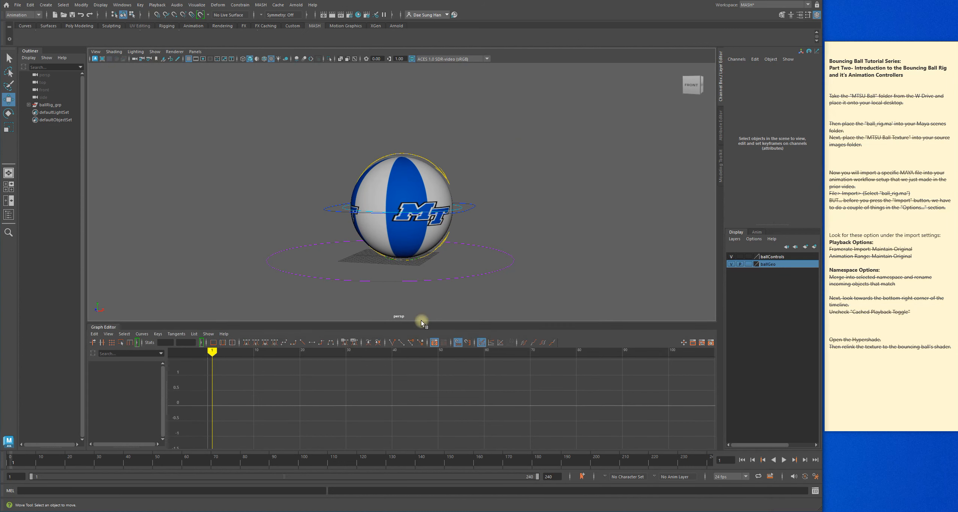
# Step: Try moving the topSquash control at the top of the ball, undo the move and clear the selection
pyautogui.click(406, 158)
pyautogui.press('w')
pyautogui.moveTo(401, 118); pyautogui.dragTo(408, 139)
pyautogui.press('z')
pyautogui.click(524, 166)
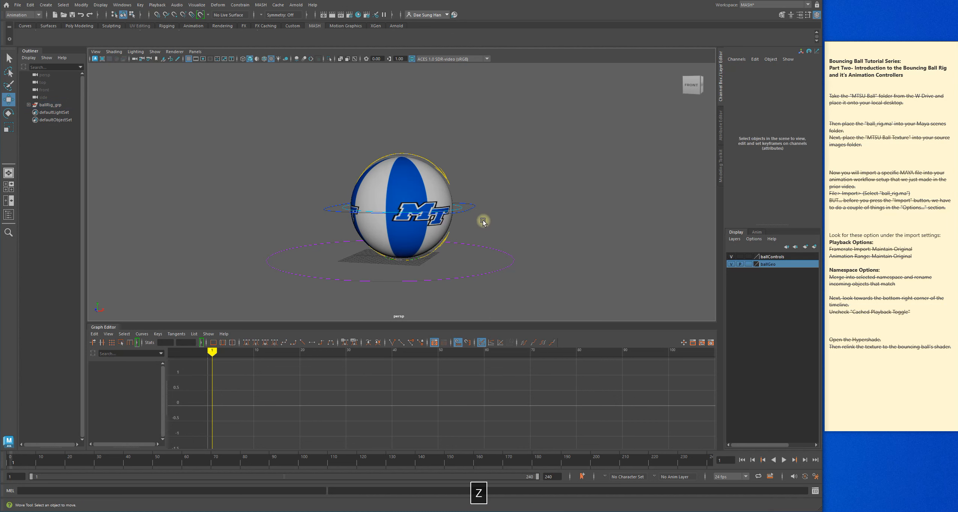
# Step: Try rotating the spinBall control by about 25 degrees around Z and undo the rotation
pyautogui.click(442, 178)
pyautogui.press('e')
pyautogui.moveTo(422, 181)
pyautogui.mouseDown()
pyautogui.moveTo(423, 198)
pyautogui.moveTo(423, 189)
pyautogui.mouseUp()
pyautogui.press('z')
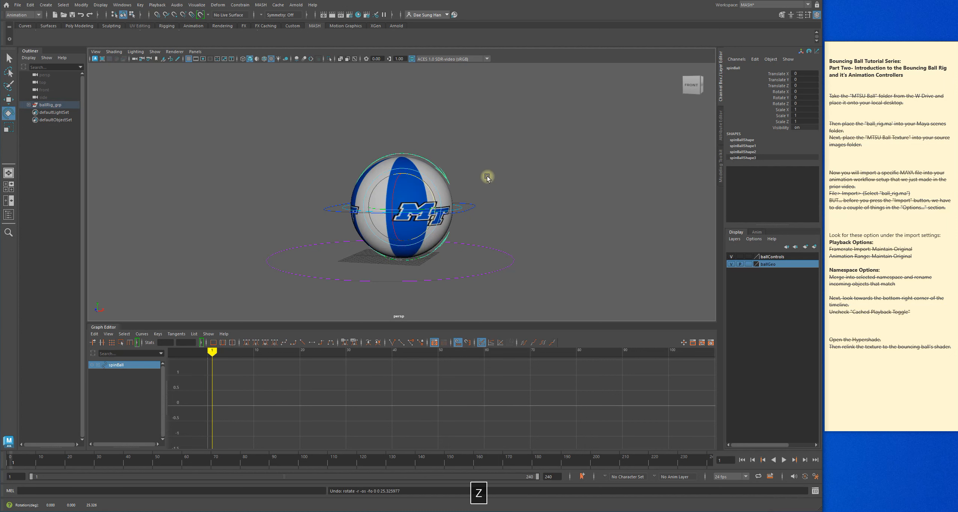
# Step: Tilt the ball by rotating the spinAll control to about -56 degrees around Z
pyautogui.click(490, 174)
pyautogui.keyDown('alt'); pyautogui.moveTo(490, 174); pyautogui.dragTo(460, 201); pyautogui.keyUp('alt')
pyautogui.click(459, 215)
pyautogui.click(502, 172)
# Step: Select the topSquash control with the Move tool and set the tool's axis orientation to Object
pyautogui.click(446, 182)
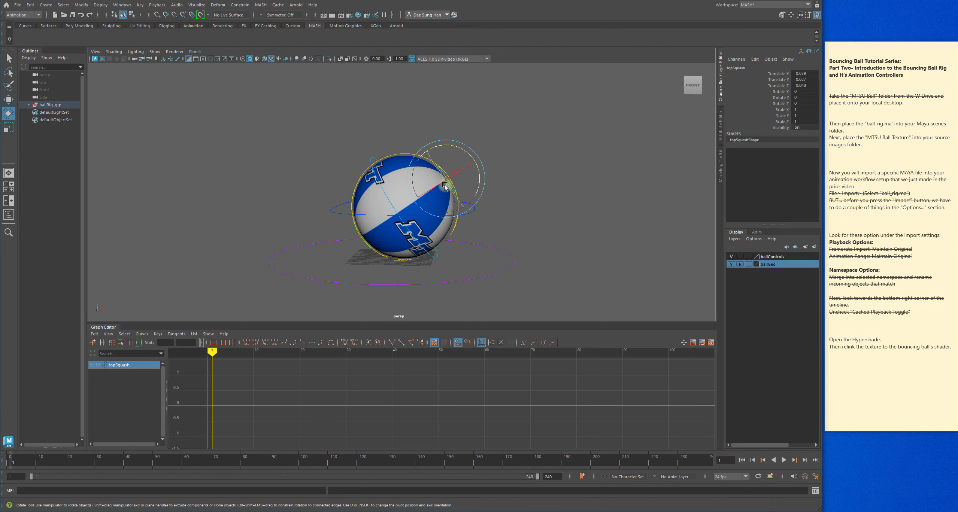
pyautogui.press('w')
pyautogui.keyDown('alt'); pyautogui.moveTo(446, 192); pyautogui.dragTo(465, 190); pyautogui.keyUp('alt')
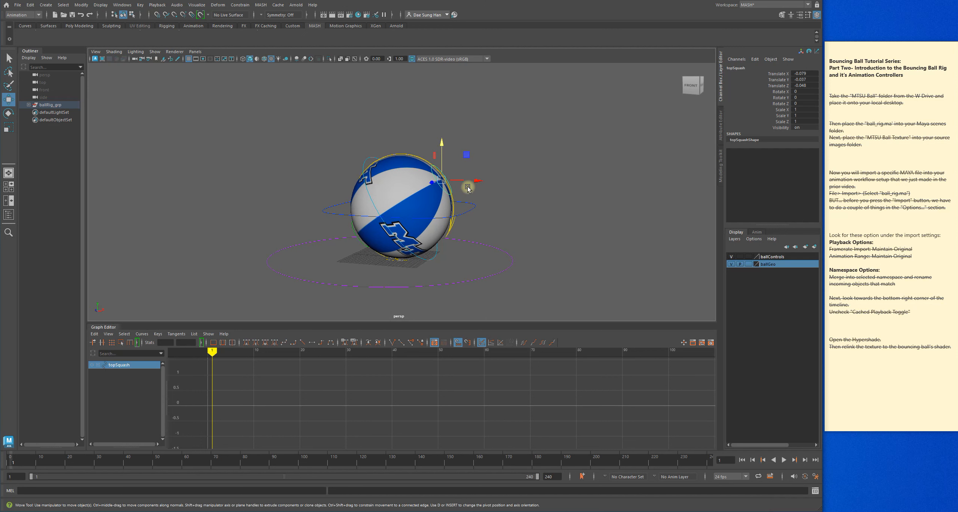
pyautogui.keyDown('alt'); pyautogui.moveTo(524, 184); pyautogui.dragTo(520, 185, button='middle'); pyautogui.keyUp('alt')
pyautogui.keyDown('ctrl'); pyautogui.keyDown('shift'); pyautogui.rightClick(512, 138); pyautogui.keyUp('shift'); pyautogui.keyUp('ctrl')
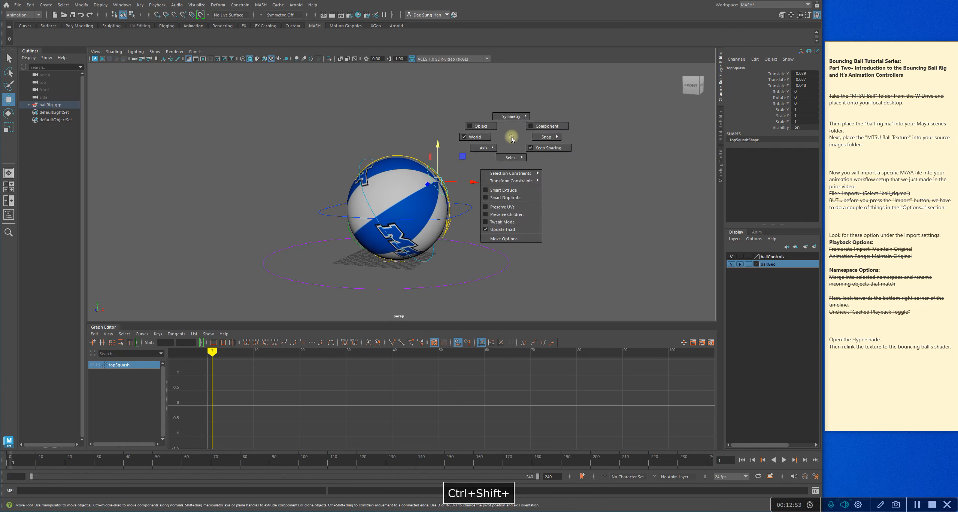
pyautogui.click(493, 128)
# Step: Try moving the topSquash control along the tilted ball's own axes and undo the changes
pyautogui.moveTo(470, 163); pyautogui.dragTo(539, 183)
pyautogui.click(349, 235)
pyautogui.hotkey('ctrl', 'z')
pyautogui.press('z')
pyautogui.press('z')
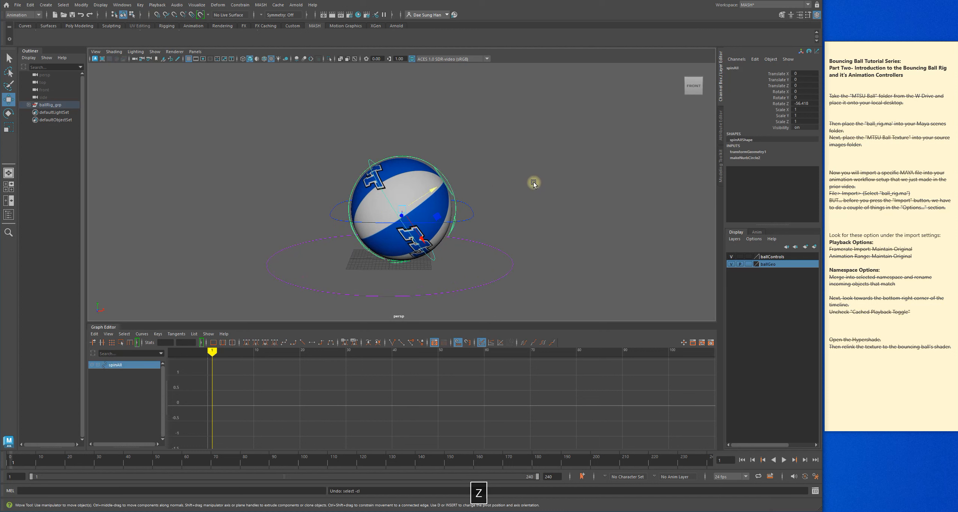
# Step: Try moving the ball with the ballControlCOG control around its middle and undo the last move
pyautogui.press('w')
pyautogui.click(468, 220)
pyautogui.moveTo(412, 213)
pyautogui.mouseDown()
pyautogui.moveTo(395, 214)
pyautogui.moveTo(427, 218)
pyautogui.moveTo(401, 219)
pyautogui.moveTo(412, 225)
pyautogui.mouseUp()
pyautogui.press('z')
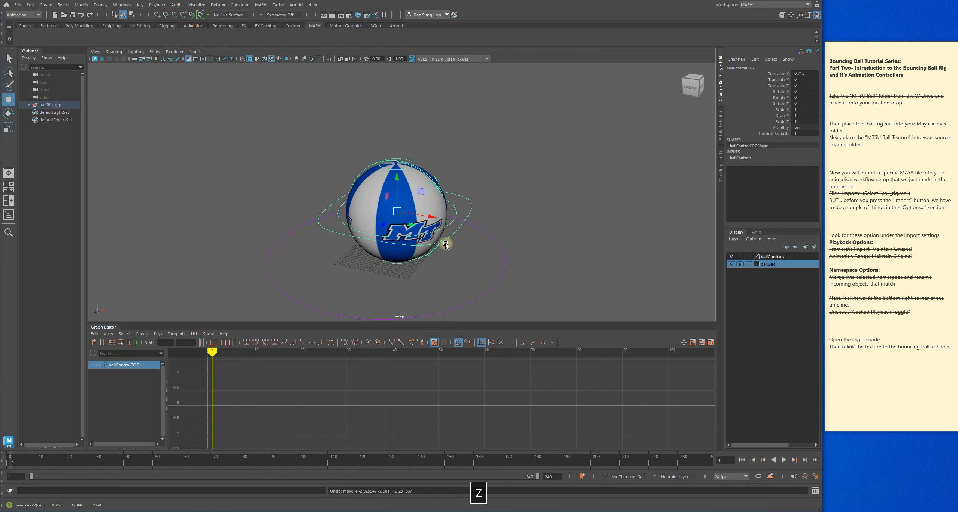
# Step: Try moving the whole rig with the large dashed circle control on the ground, undo it and clear the selection
pyautogui.click(497, 277)
pyautogui.keyDown('alt'); pyautogui.moveTo(487, 268); pyautogui.dragTo(456, 254); pyautogui.keyUp('alt')
pyautogui.moveTo(385, 254); pyautogui.dragTo(460, 203)
pyautogui.press('z')
pyautogui.click(478, 212)
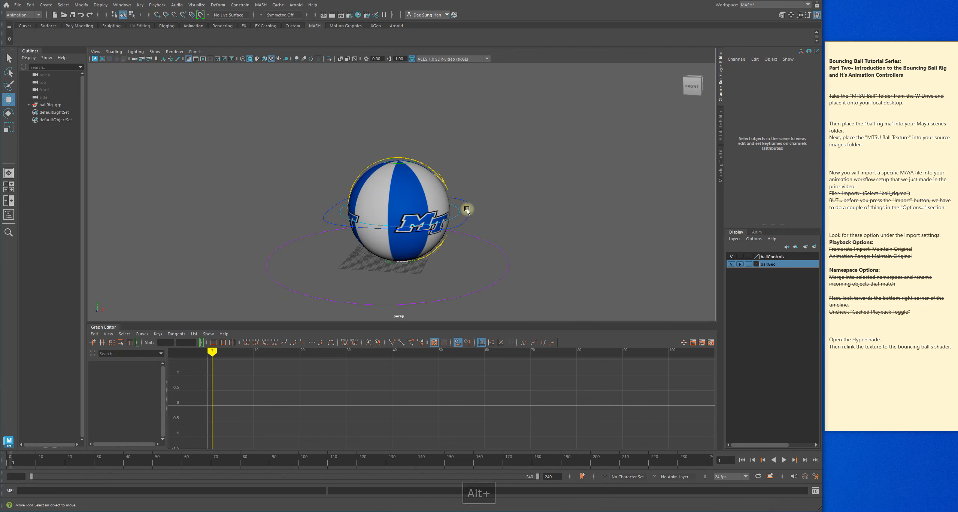
# Step: Try moving the squash controls at the top and bottom of the ball and undo the last change
pyautogui.click(399, 164)
pyautogui.moveTo(398, 164)
pyautogui.mouseDown()
pyautogui.moveTo(415, 159)
pyautogui.moveTo(397, 165)
pyautogui.mouseUp()
pyautogui.keyDown('alt'); pyautogui.moveTo(417, 255); pyautogui.dragTo(434, 220); pyautogui.keyUp('alt')
pyautogui.keyDown('alt'); pyautogui.moveTo(434, 221); pyautogui.dragTo(430, 262, button='right'); pyautogui.keyUp('alt')
pyautogui.click(423, 266)
pyautogui.moveTo(408, 251); pyautogui.dragTo(419, 209)
pyautogui.keyDown('alt'); pyautogui.moveTo(419, 209); pyautogui.dragTo(449, 235); pyautogui.keyUp('alt')
pyautogui.keyDown('alt'); pyautogui.moveTo(449, 235); pyautogui.dragTo(382, 221, button='right'); pyautogui.keyUp('alt')
pyautogui.hotkey('ctrl', 'z')
# Step: Try rotating the ball's control with the Rotate tool and undo the trial changes
pyautogui.keyDown('alt'); pyautogui.moveTo(566, 225); pyautogui.dragTo(494, 209); pyautogui.keyUp('alt')
pyautogui.press('e')
pyautogui.moveTo(418, 211); pyautogui.dragTo(371, 220)
pyautogui.press('z')
pyautogui.press('z')
pyautogui.press('z')
pyautogui.keyDown('alt'); pyautogui.moveTo(529, 203); pyautogui.dragTo(447, 199); pyautogui.keyUp('alt')
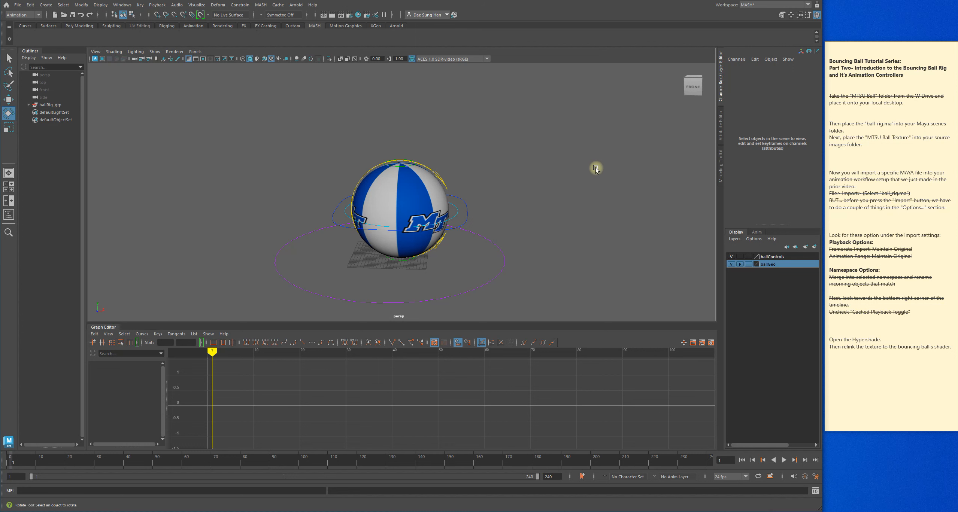
# Step: Open Save As for the scene and set the file type to Maya Binary
pyautogui.press('q')
pyautogui.hotkey('ctrl', 'alt', 's')
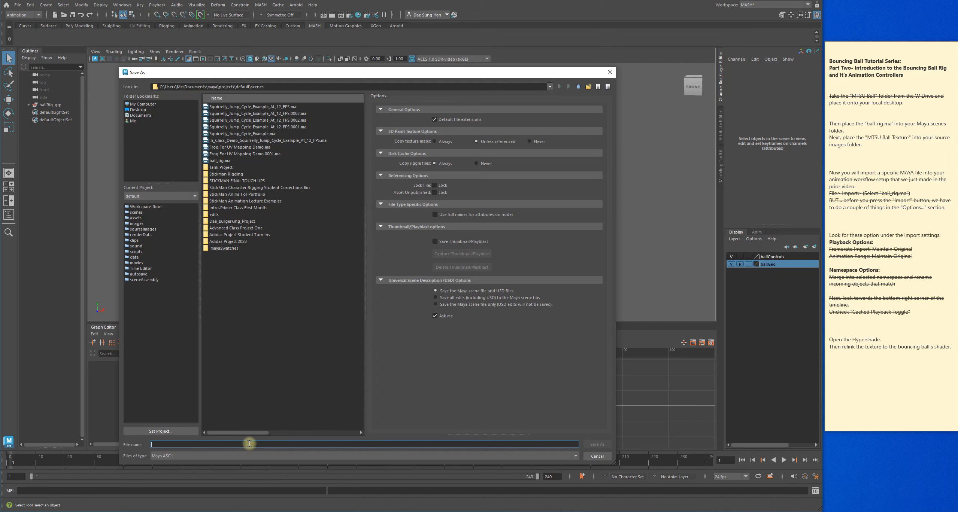
pyautogui.click(221, 457)
pyautogui.click(162, 465)
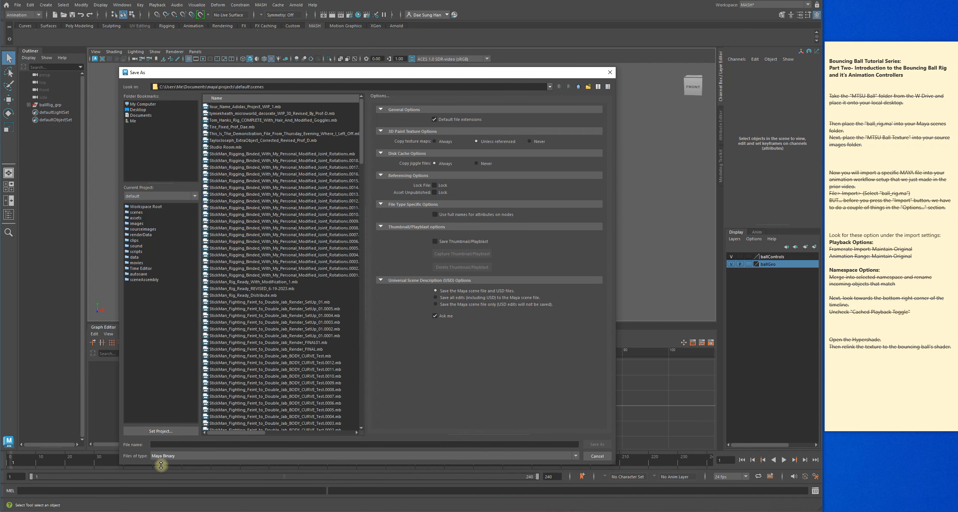
pyautogui.click(183, 447)
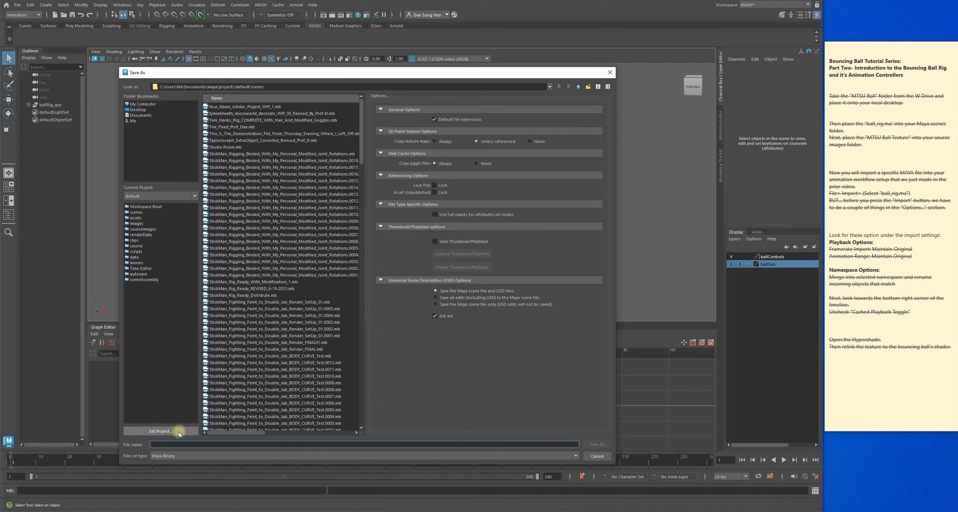
pyautogui.click(164, 457)
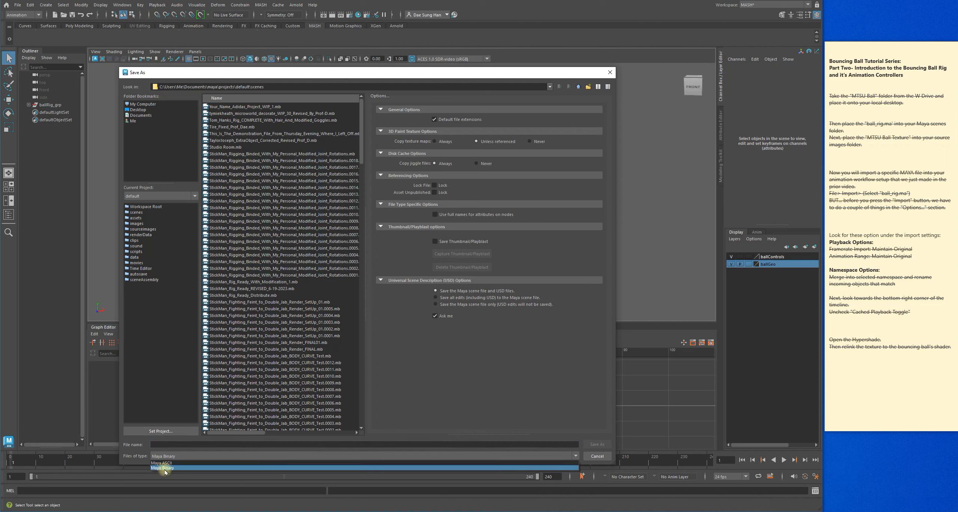
pyautogui.click(164, 469)
# Step: Name the scene file YourName_Bouncing_Ball_Project_WIP and save it in the default project's scenes folder
pyautogui.click(180, 445)
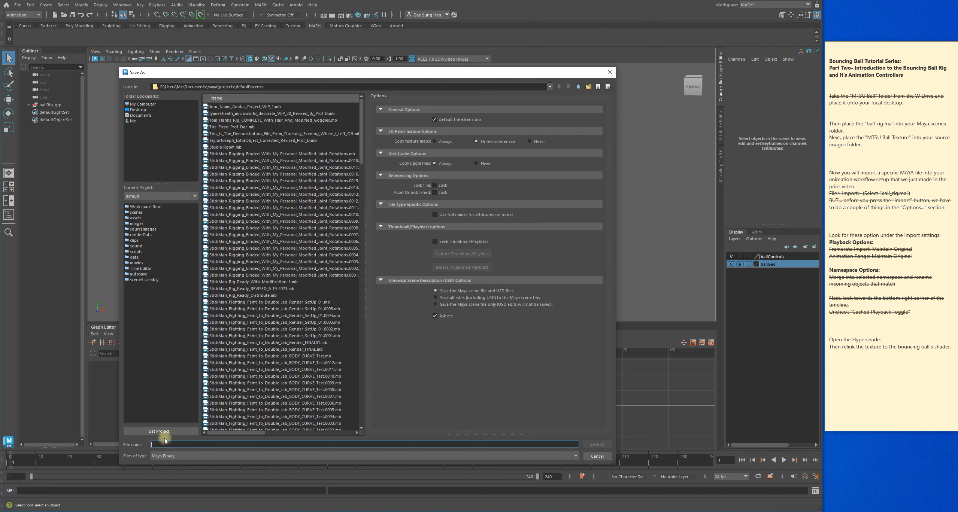
pyautogui.write('Y')
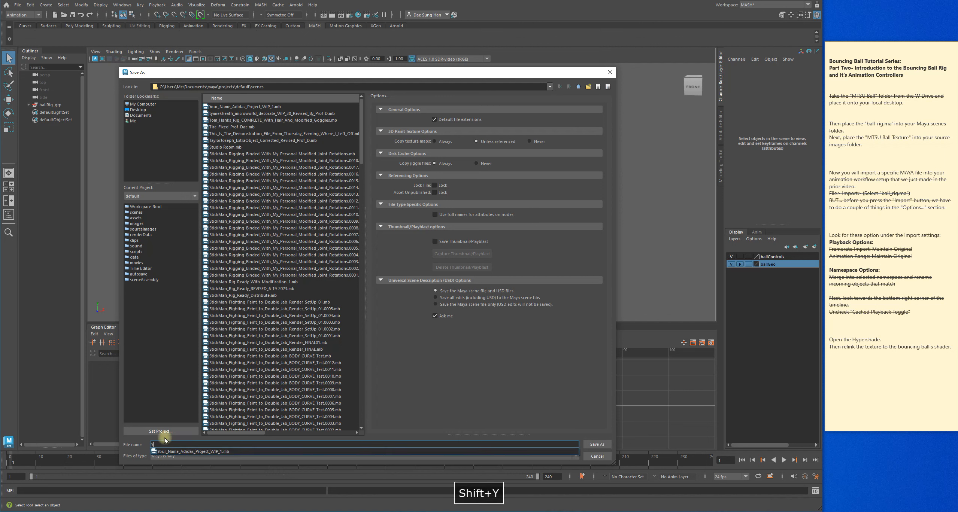
pyautogui.write('ourName_Boucning_B')
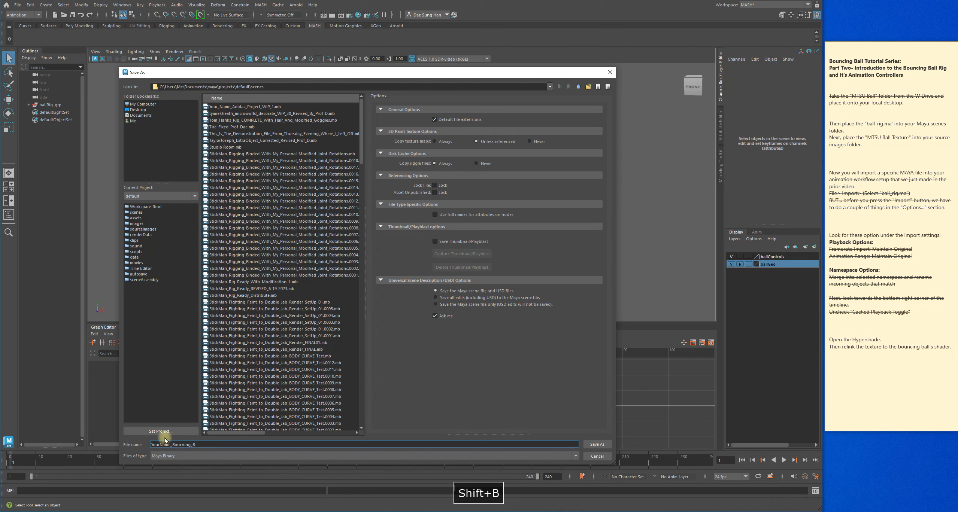
pyautogui.press('BackSpace')
pyautogui.write('n')
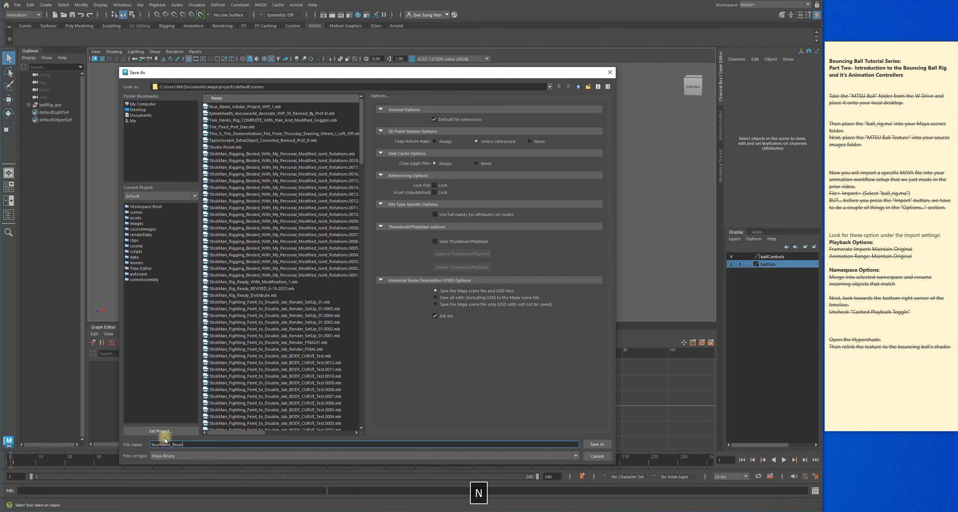
pyautogui.write('cing_')
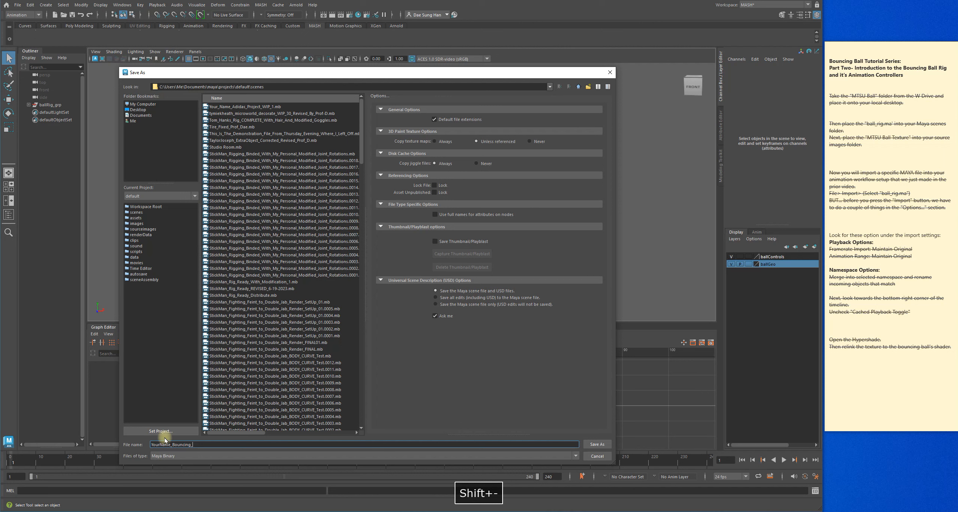
pyautogui.write('Ball_Pr')
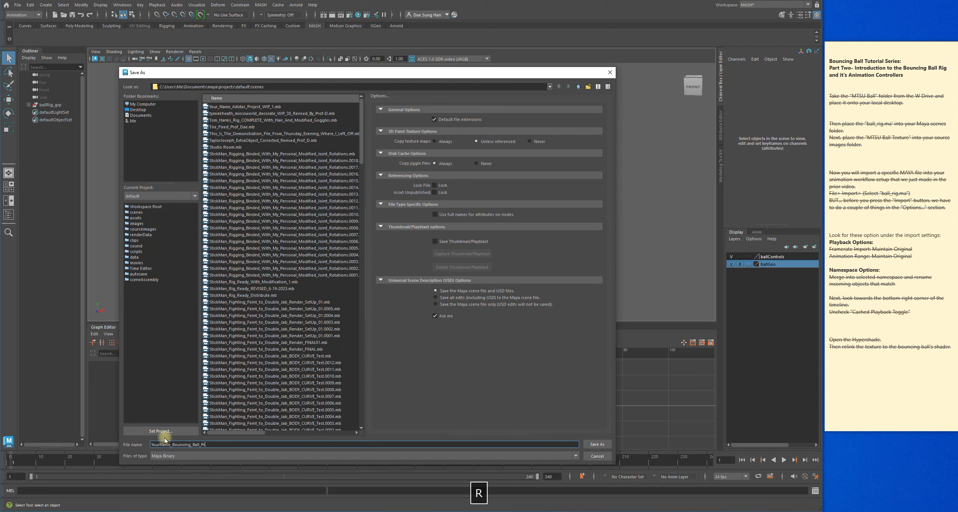
pyautogui.write('oject_WIP')
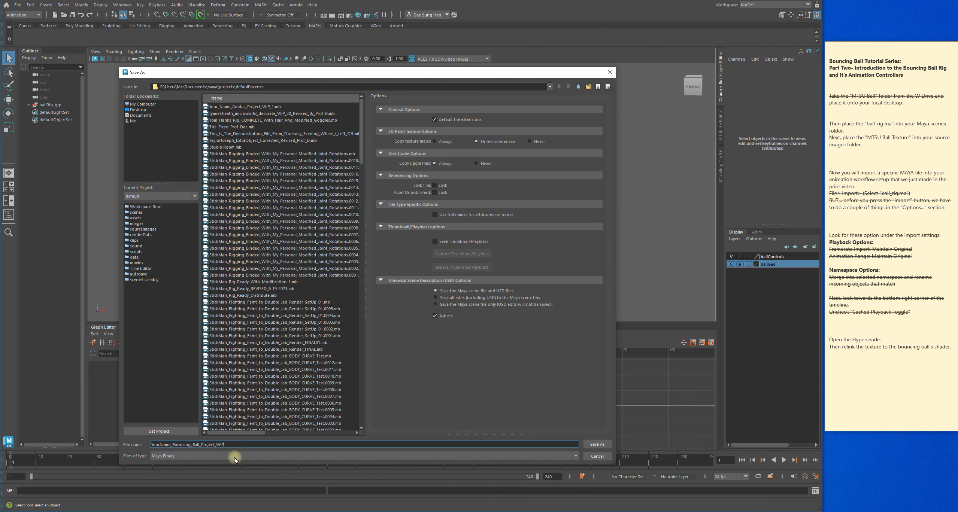
pyautogui.click(598, 445)
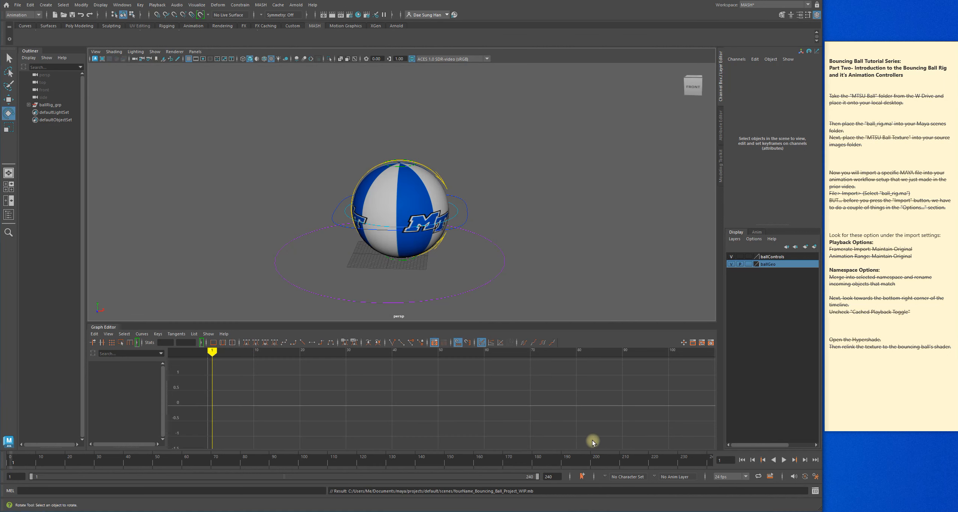
pyautogui.keyDown('alt'); pyautogui.moveTo(497, 195); pyautogui.dragTo(524, 172, button='middle'); pyautogui.keyUp('alt')
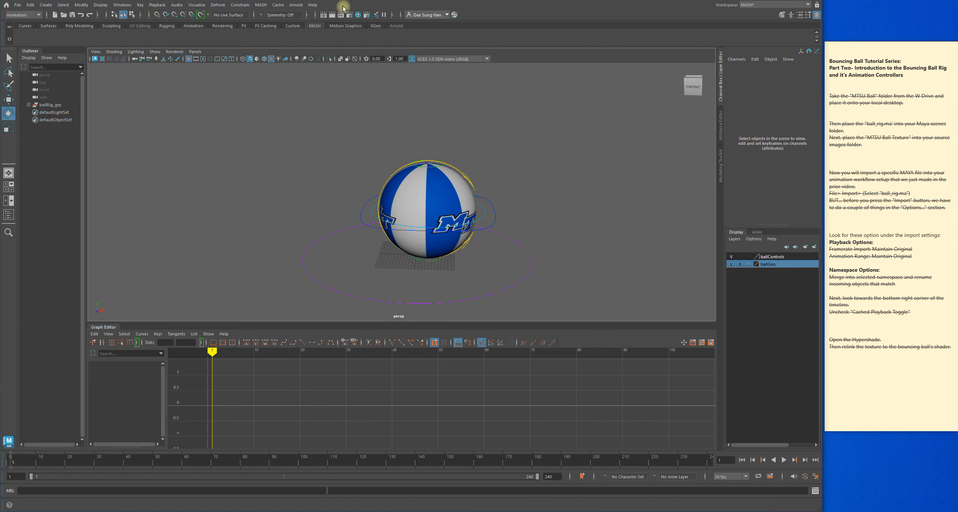
pyautogui.keyDown('alt'); pyautogui.moveTo(525, 179); pyautogui.dragTo(522, 171); pyautogui.keyUp('alt')
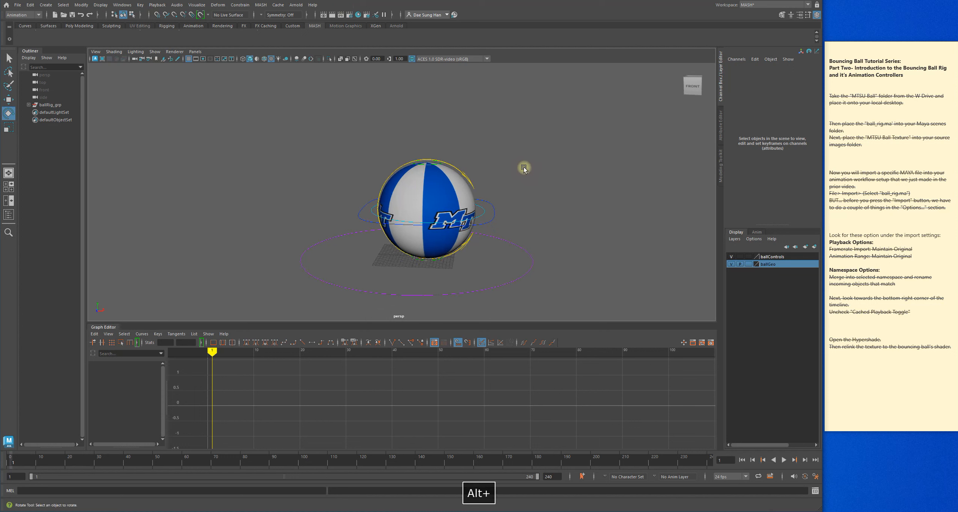